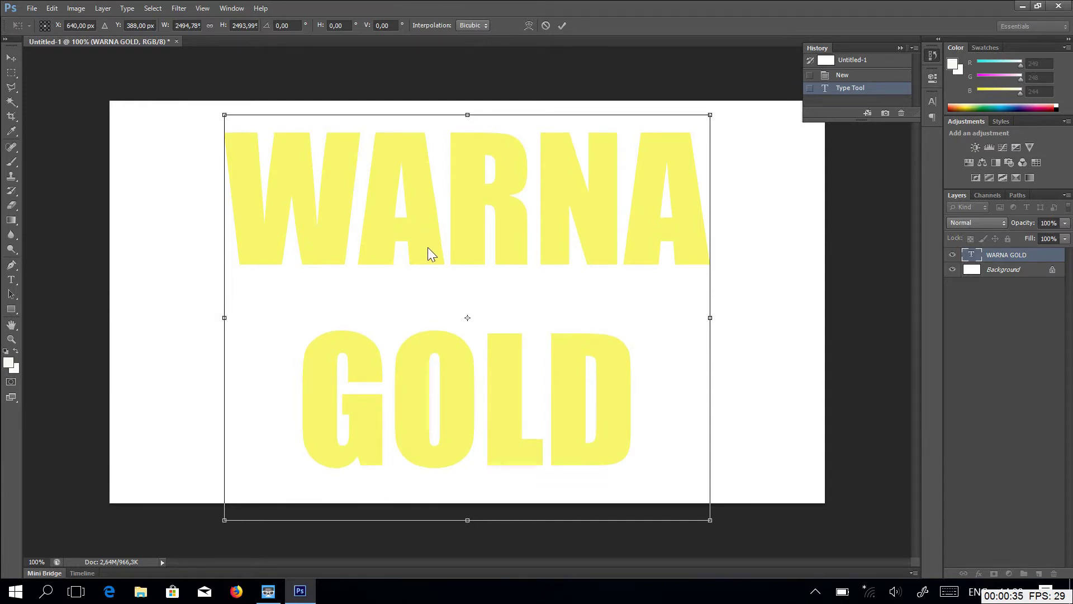
Step: Apply the transform of the WARNA GOLD text and duplicate its layer twice within the same document
key(Return)
right_click(1015, 254)
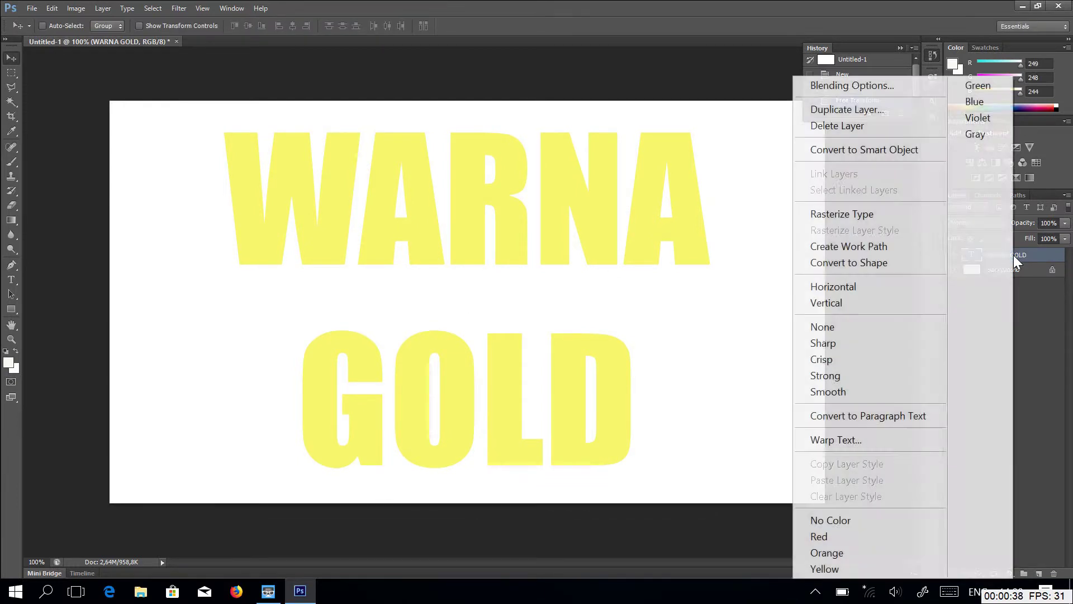
click(897, 109)
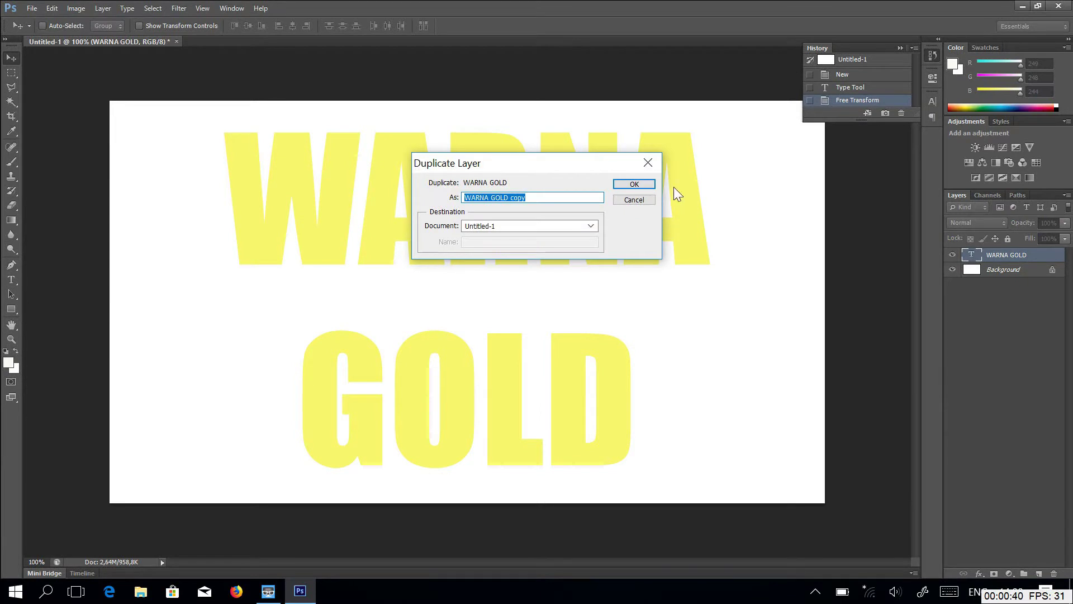
click(645, 189)
right_click(995, 255)
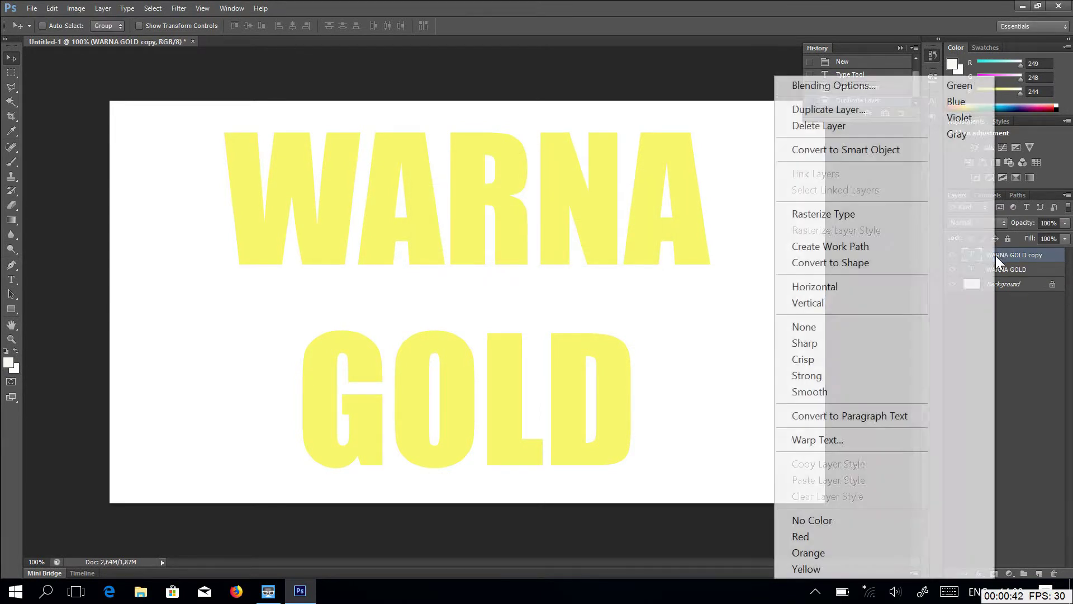
click(854, 105)
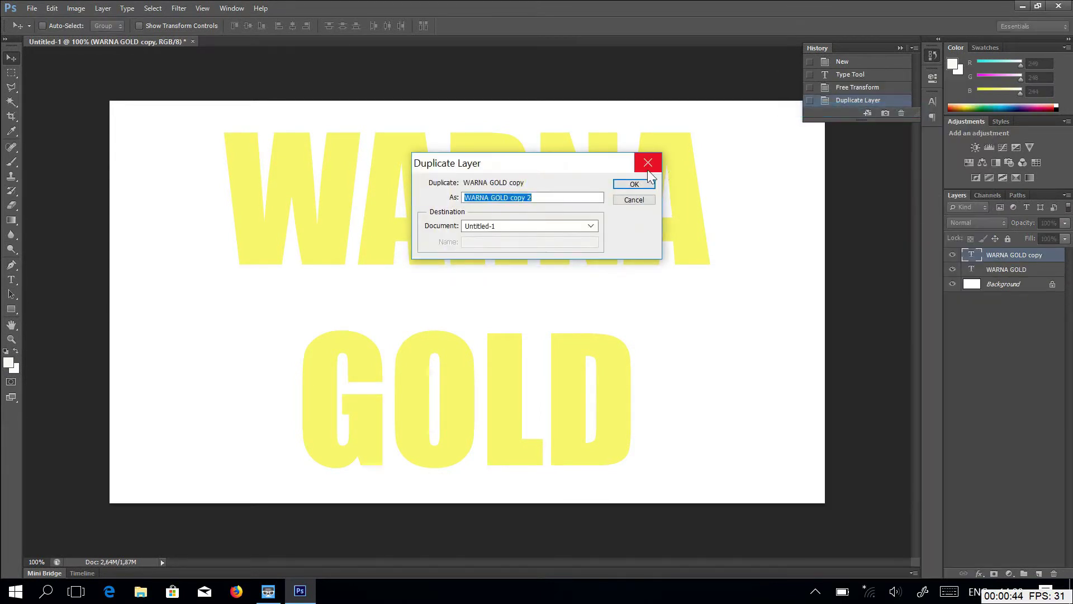
click(636, 184)
Step: Add a drop shadow to the lowest WARNA GOLD text layer with size 9 px, noise 10% and opacity about 60%
click(1008, 284)
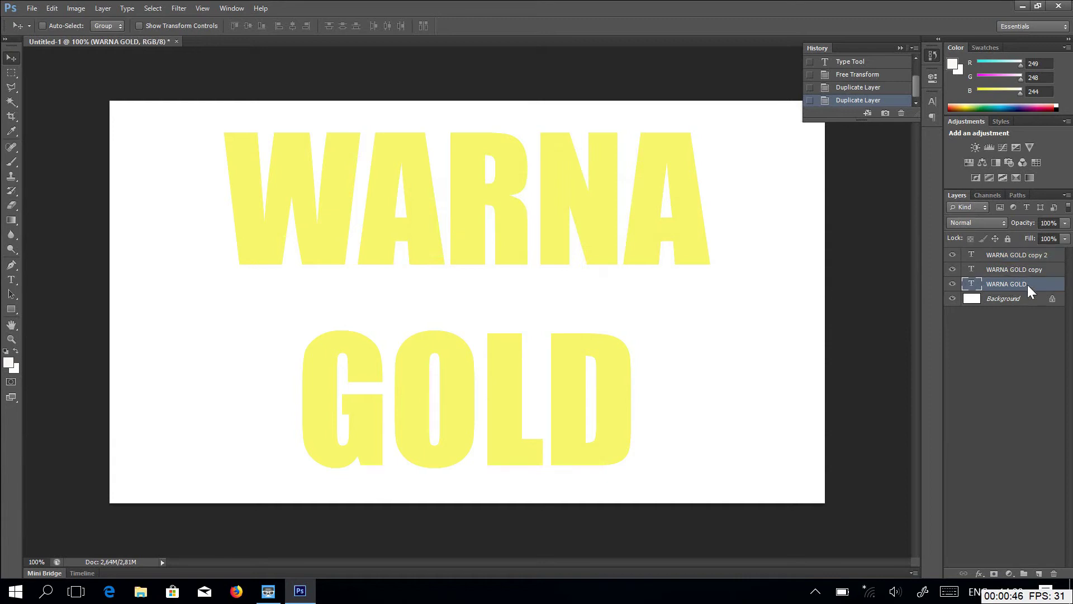
key(h)
double_click(1044, 286)
click(711, 278)
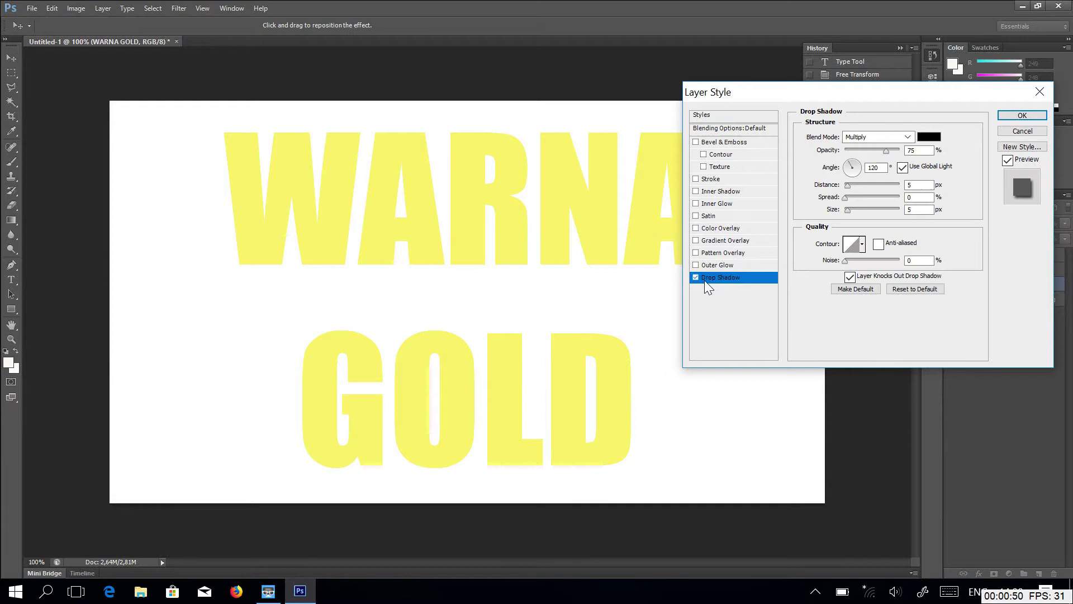
click(850, 260)
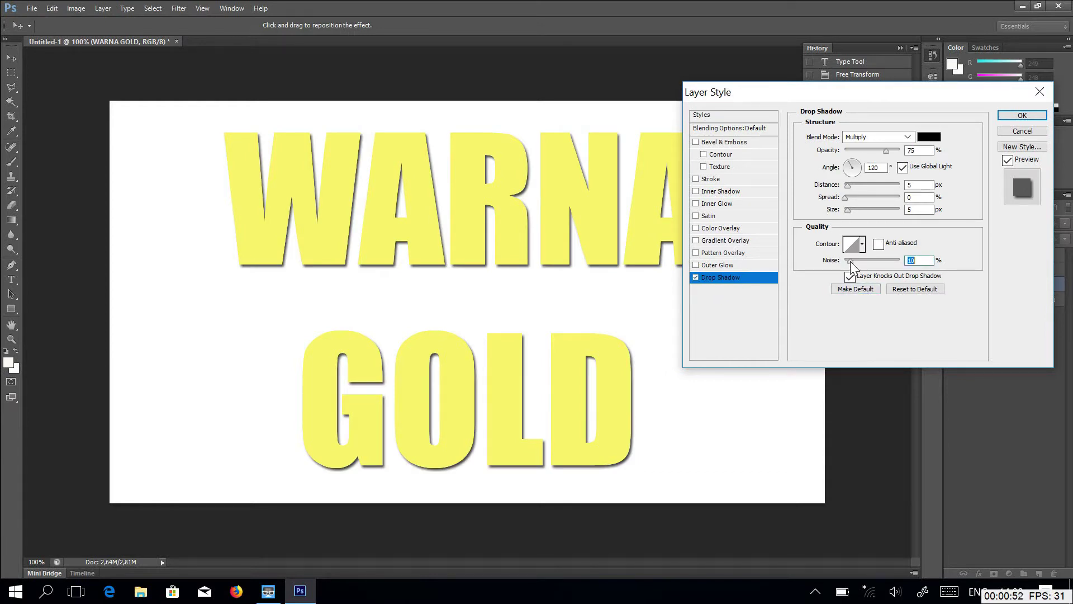
click(851, 209)
click(849, 208)
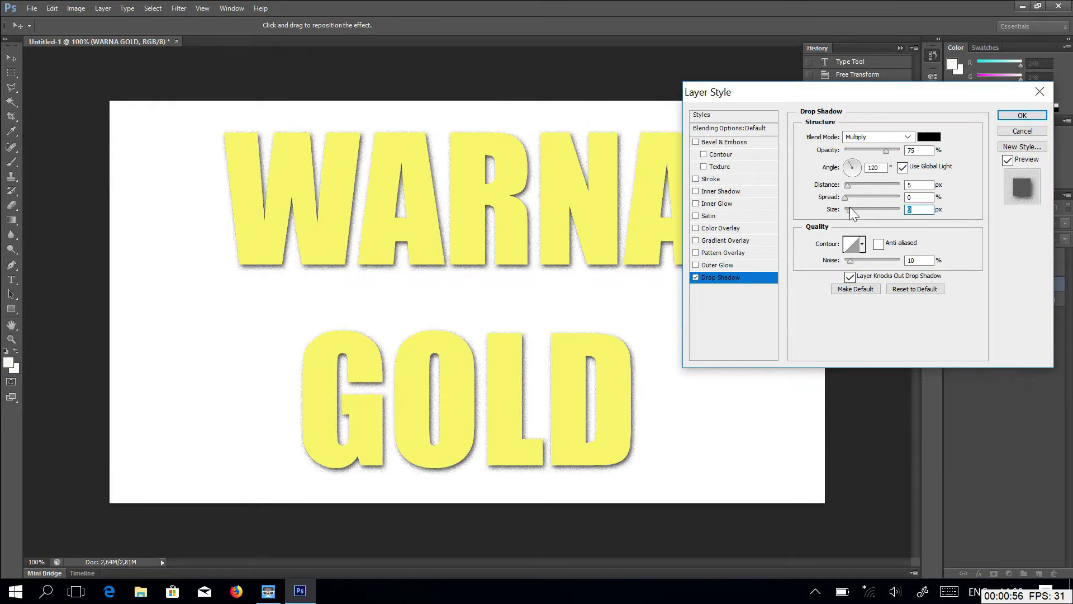
click(875, 150)
drag(875, 150, 877, 149)
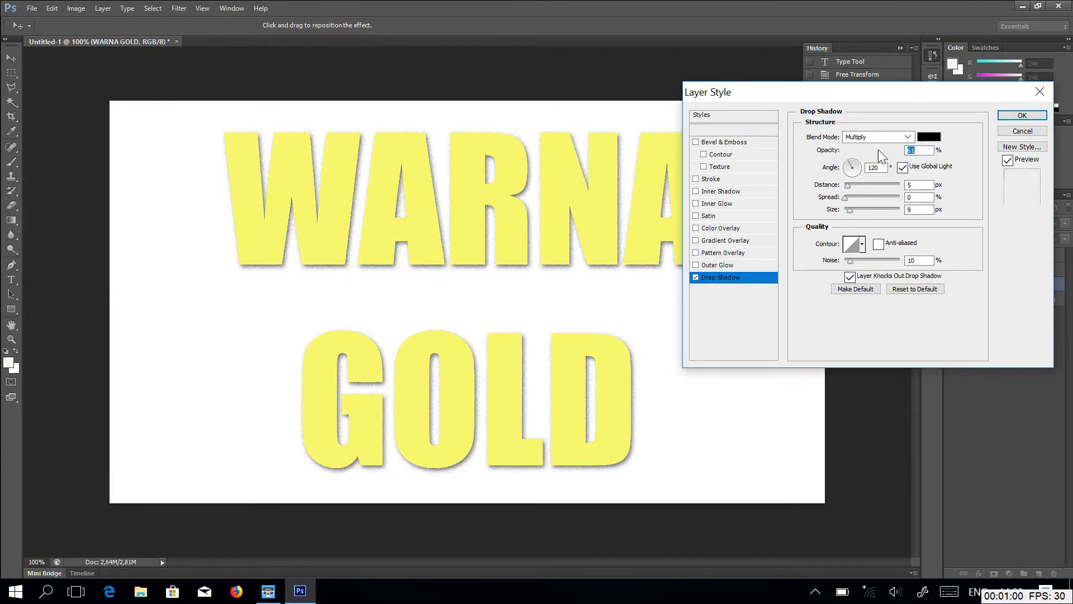
click(1022, 115)
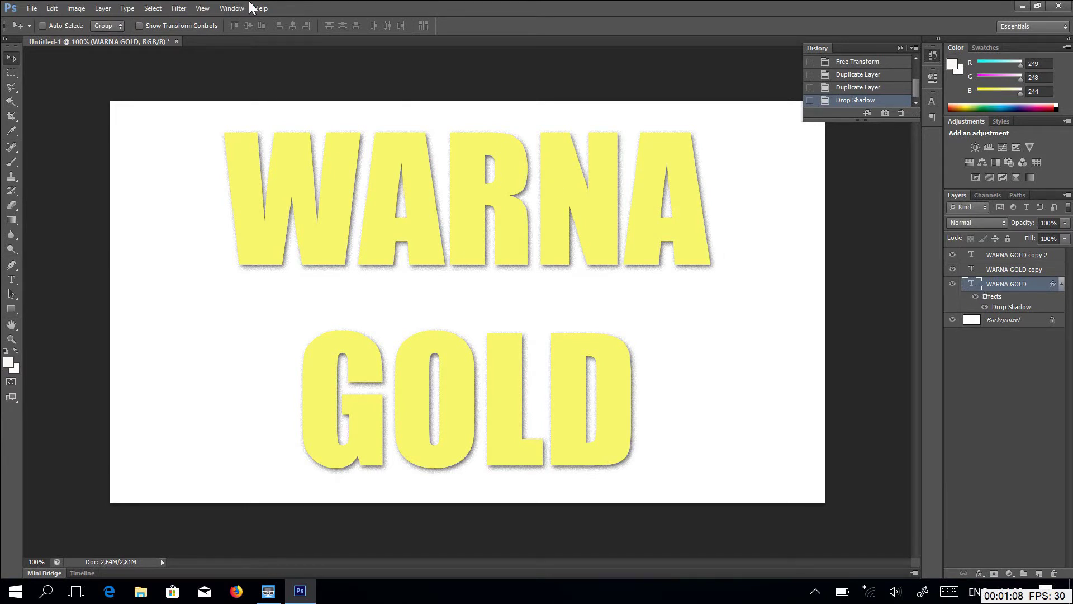
Step: Open the gold bars picture named images from the gold folder
click(38, 9)
click(56, 40)
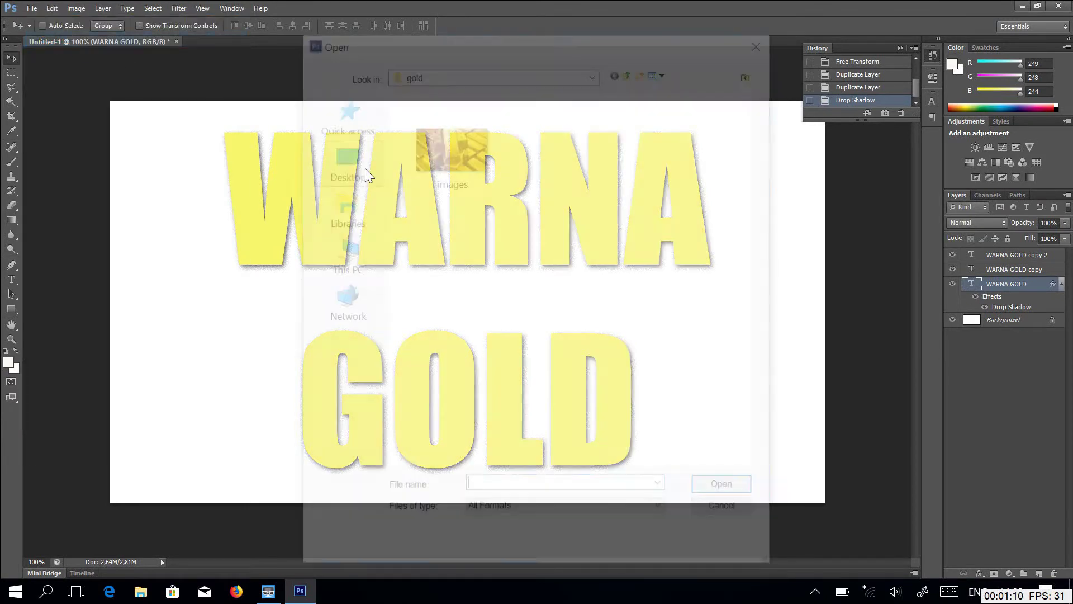
double_click(460, 166)
Step: Convert the picture's background into a regular layer and bring it into Untitled-1 at the canvas edge beside the word GOLD
right_click(1016, 257)
click(1007, 266)
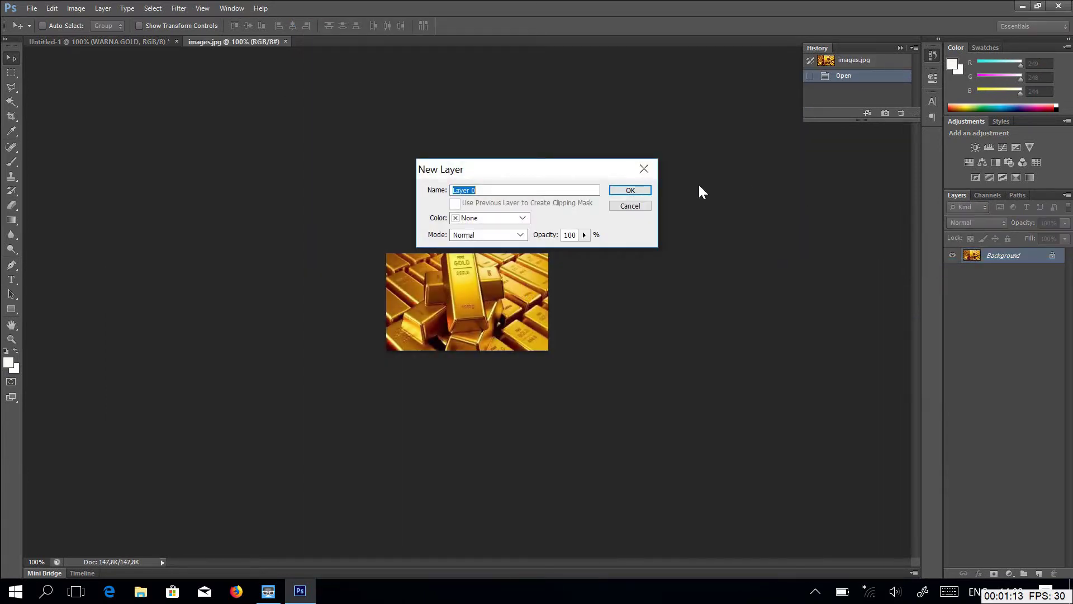
click(631, 191)
drag(448, 289, 770, 351)
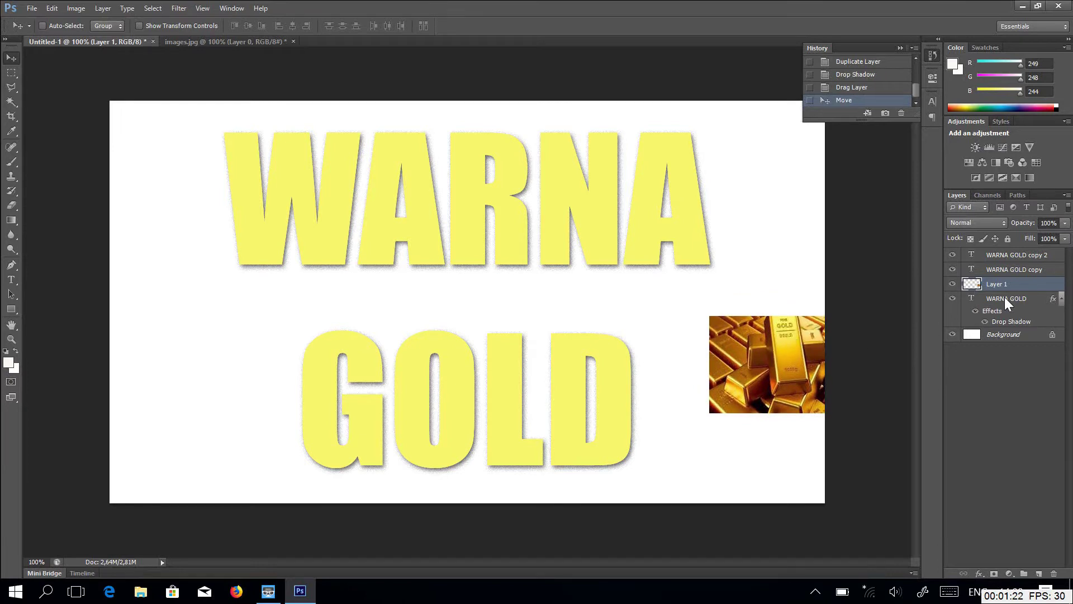
Step: Recolor the lowest WARNA GOLD text with the dark brownish gold b36e07 sampled from the gold bars picture
click(1030, 298)
double_click(971, 299)
click(367, 26)
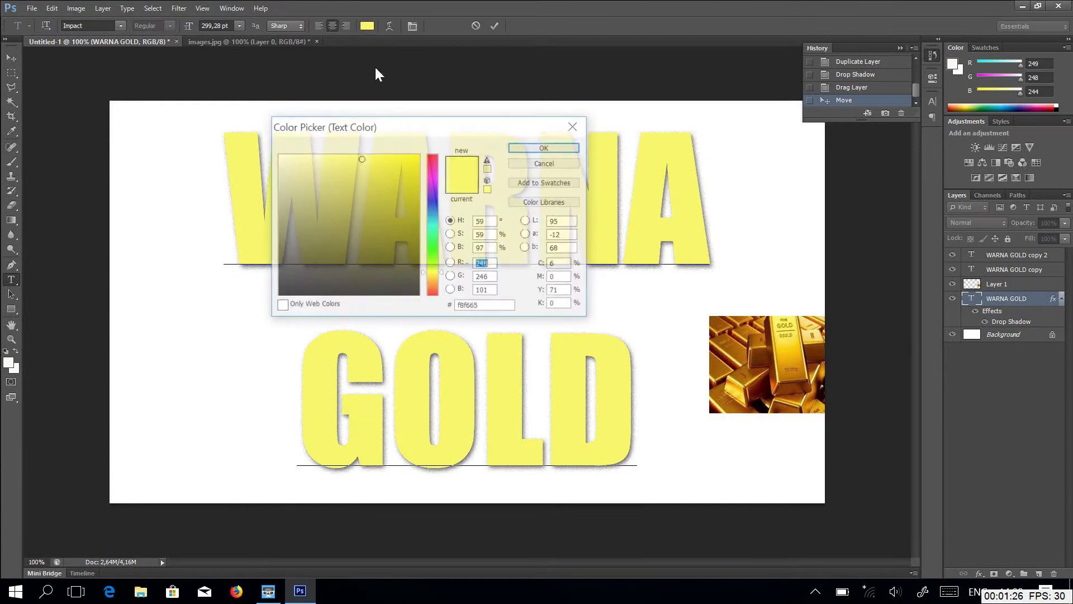
click(800, 375)
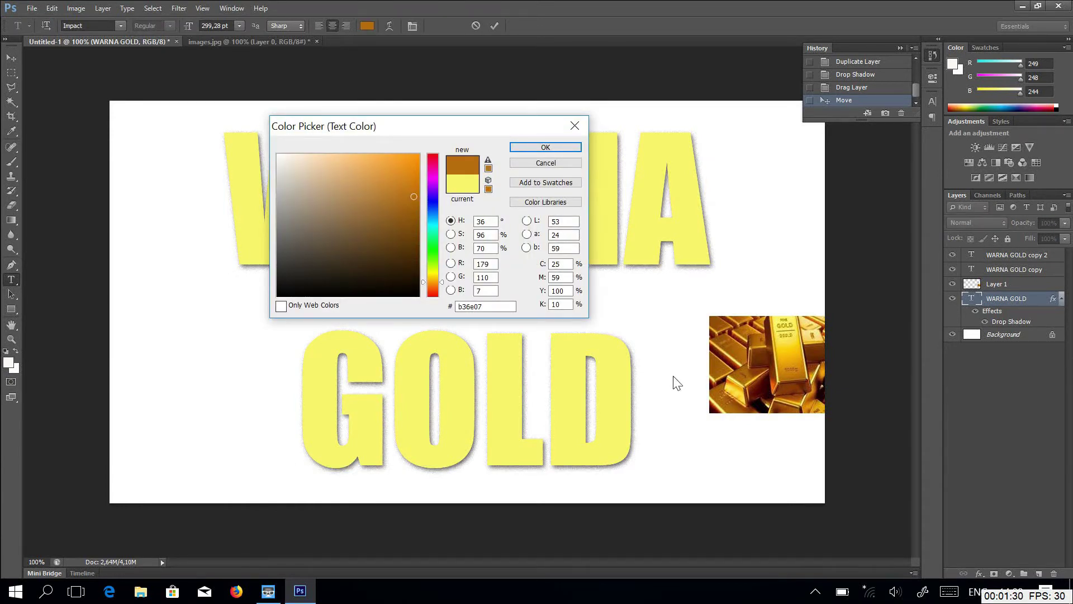
click(535, 149)
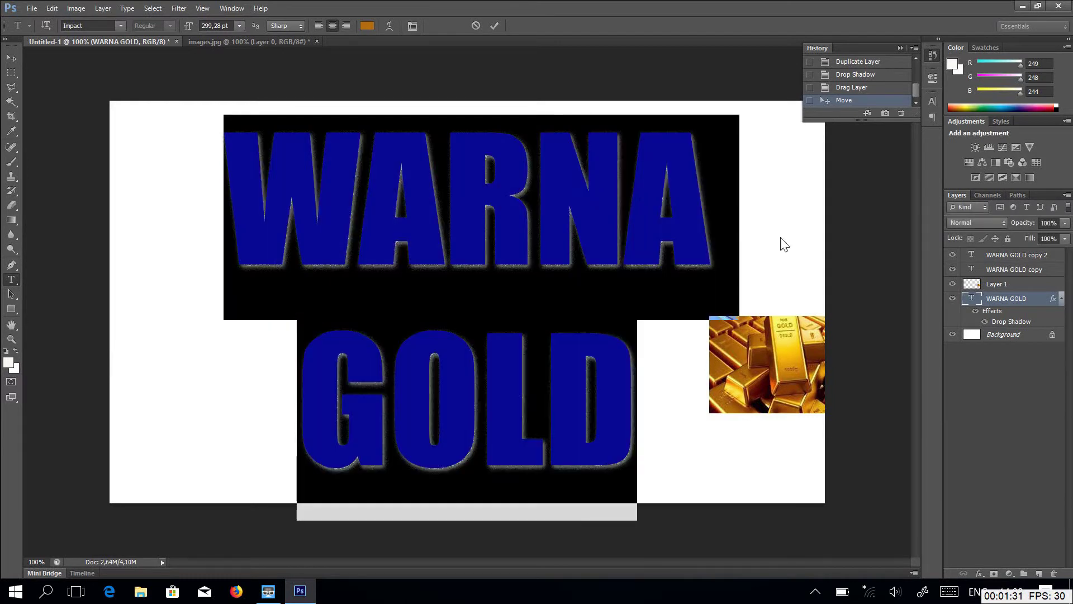
Step: Recolor the WARNA GOLD copy text with the bright gold fcc802 sampled from the gold bars picture
click(1002, 267)
key(v)
click(978, 266)
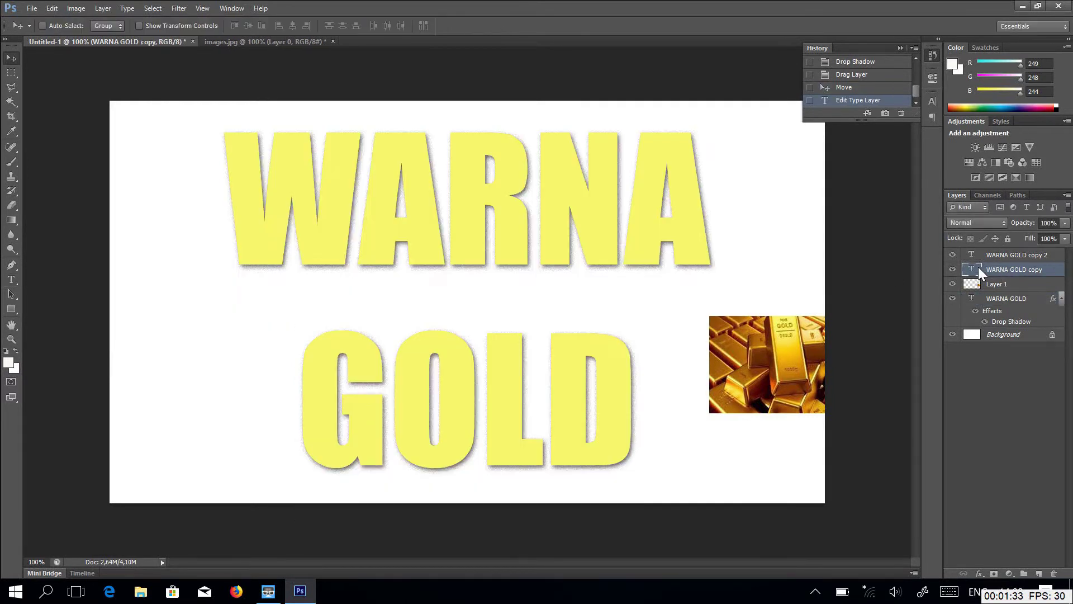
double_click(972, 274)
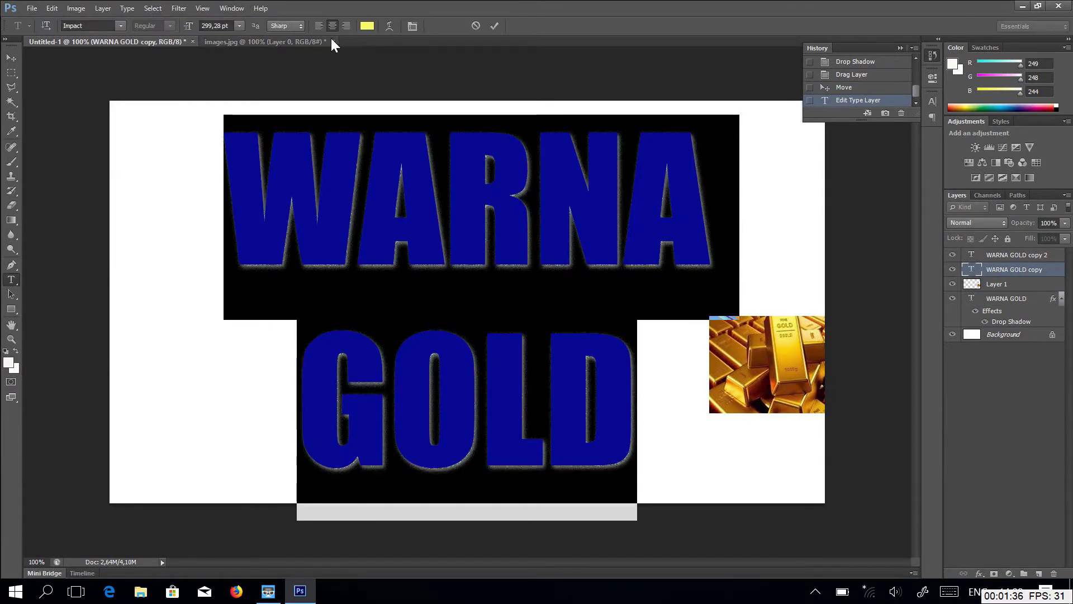
click(367, 26)
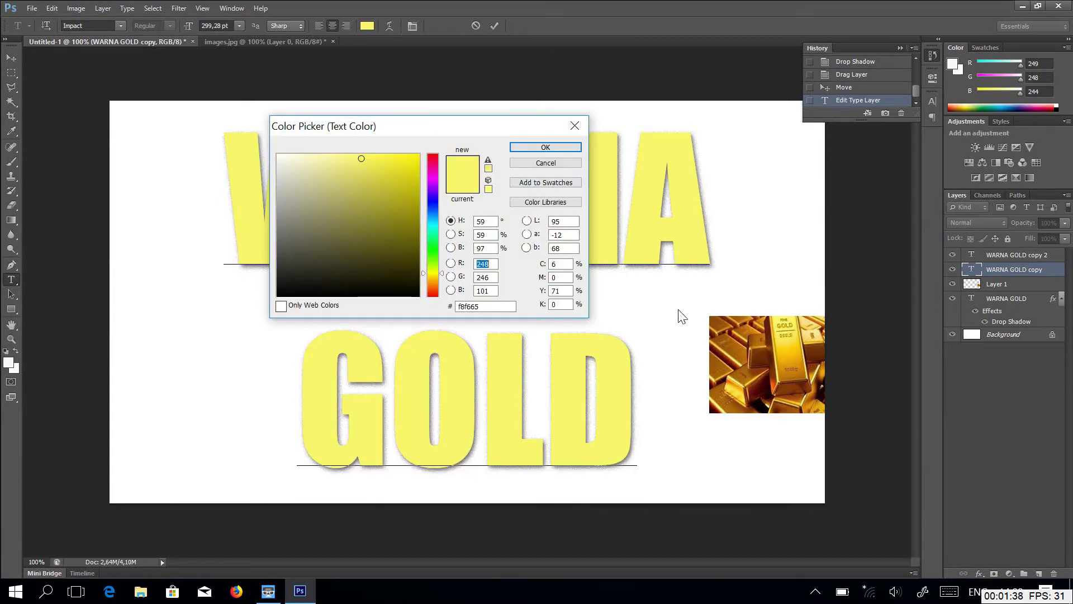
click(793, 350)
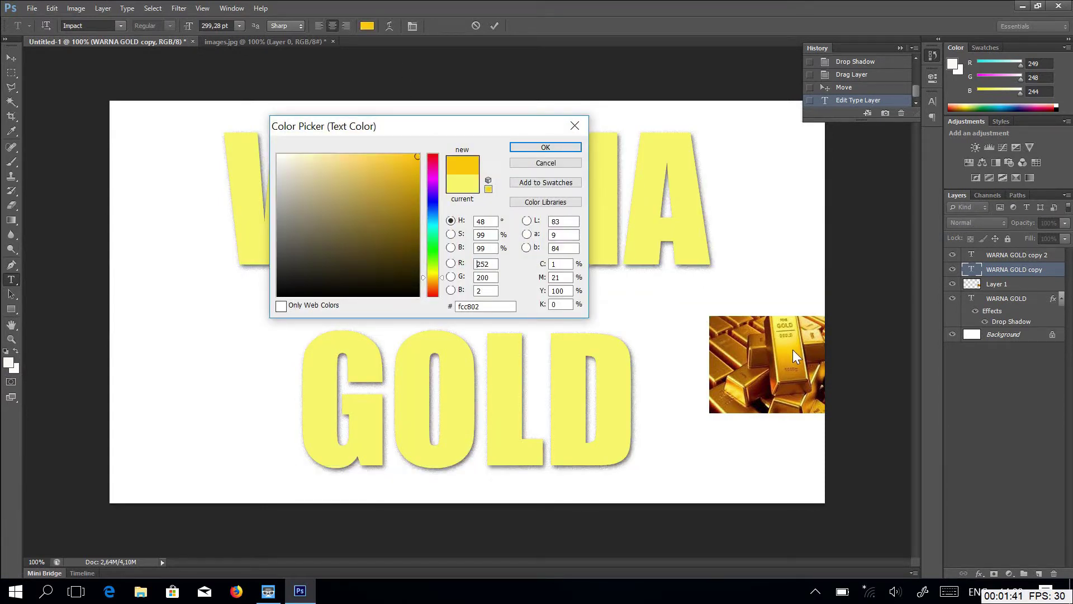
click(545, 147)
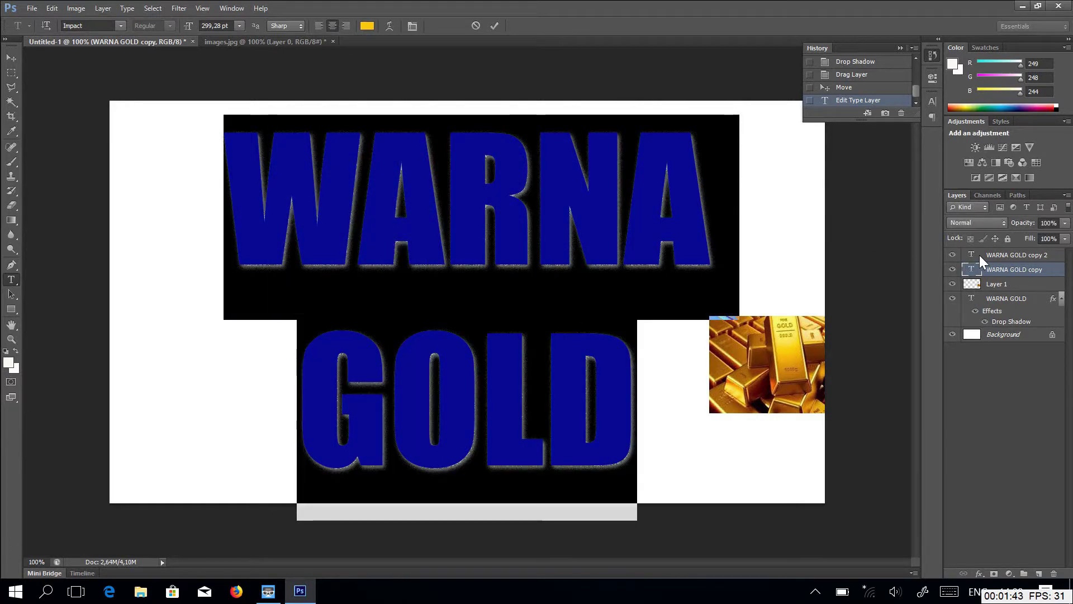
Step: Recolor the topmost text, WARNA GOLD copy 2, with the pale yellow faf865 and commit the text edit
click(979, 255)
double_click(974, 255)
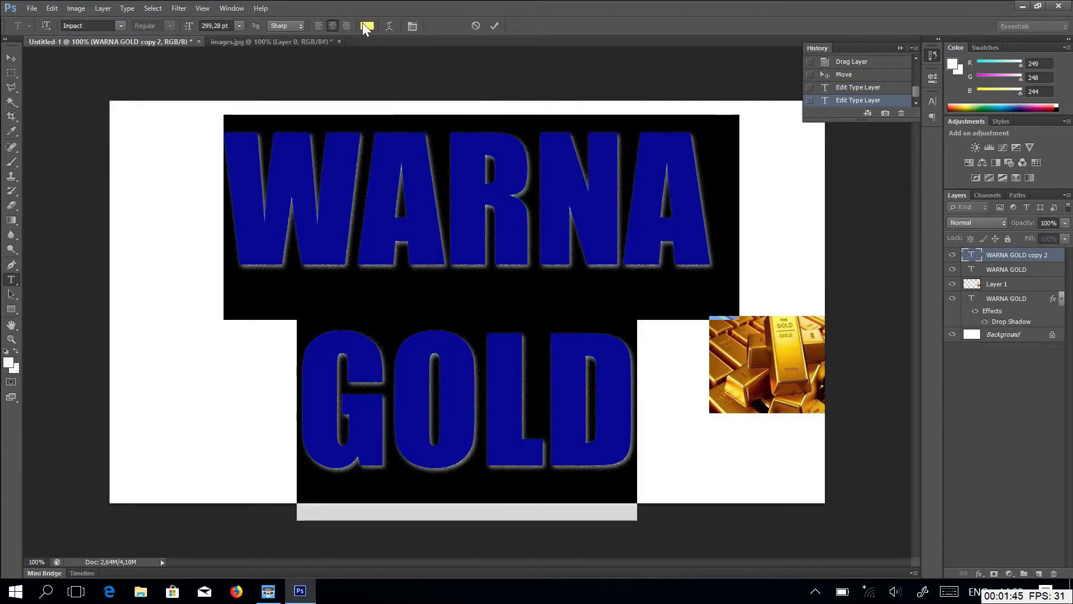
click(367, 26)
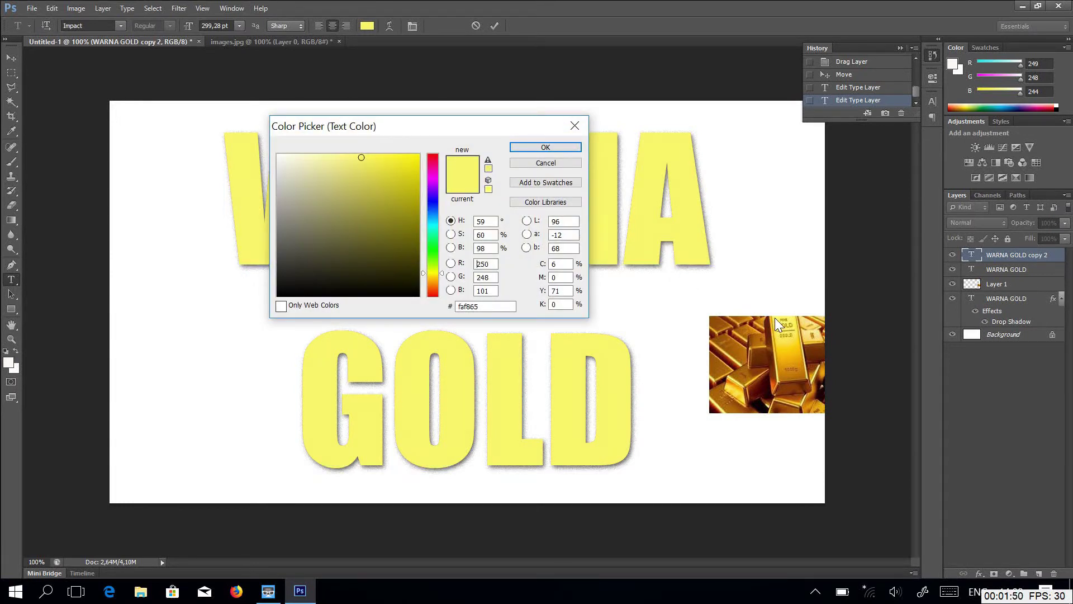
click(545, 147)
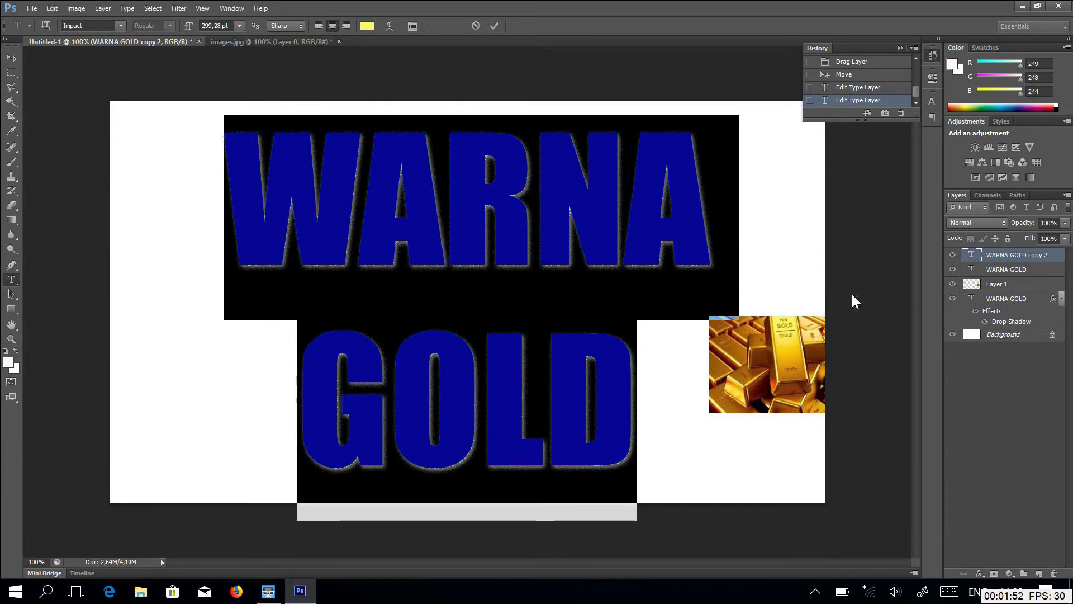
click(11, 57)
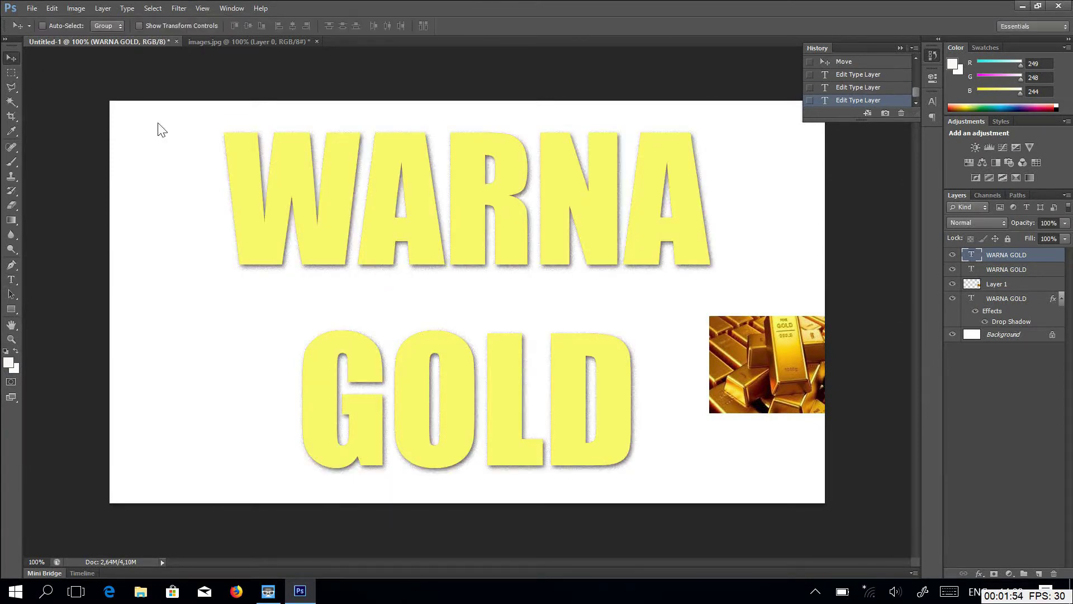
Step: Hide the topmost text layer and rasterize the bright gold text layer below it for use with the Eraser
click(951, 254)
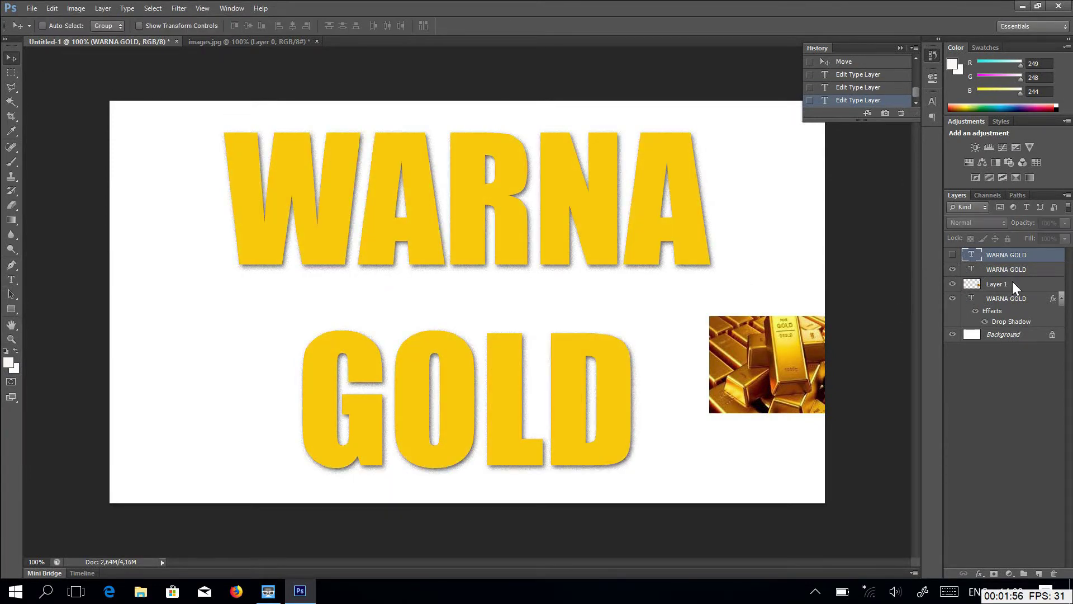
click(1025, 269)
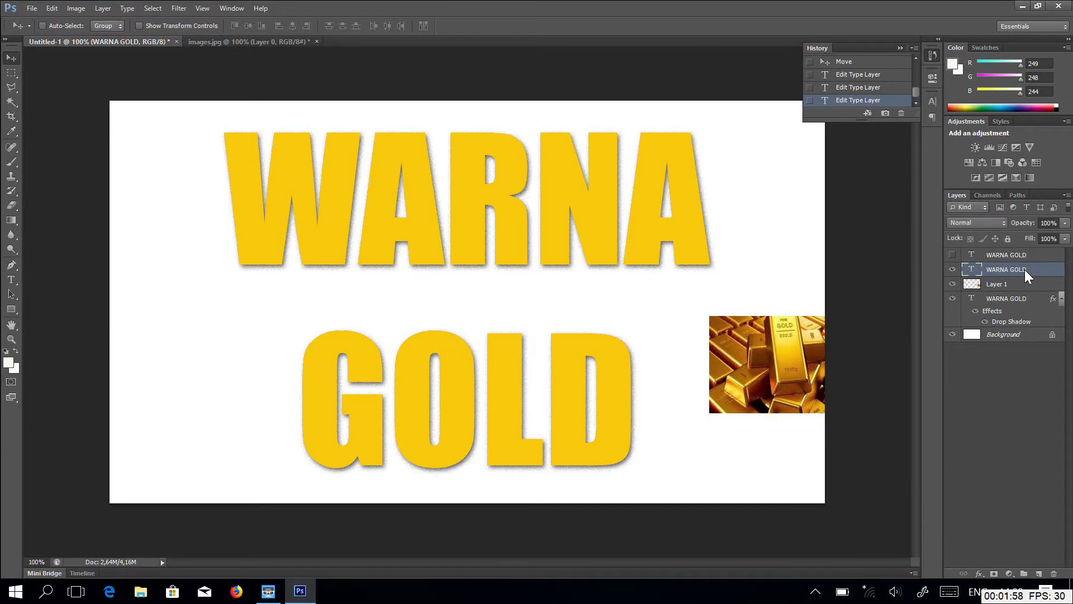
click(11, 206)
click(56, 26)
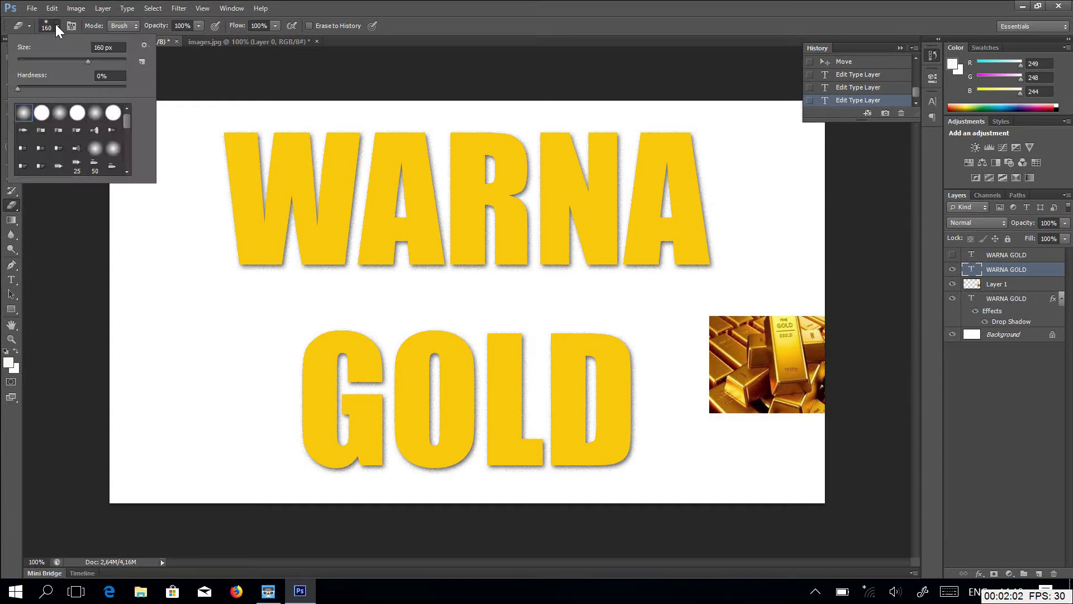
click(275, 187)
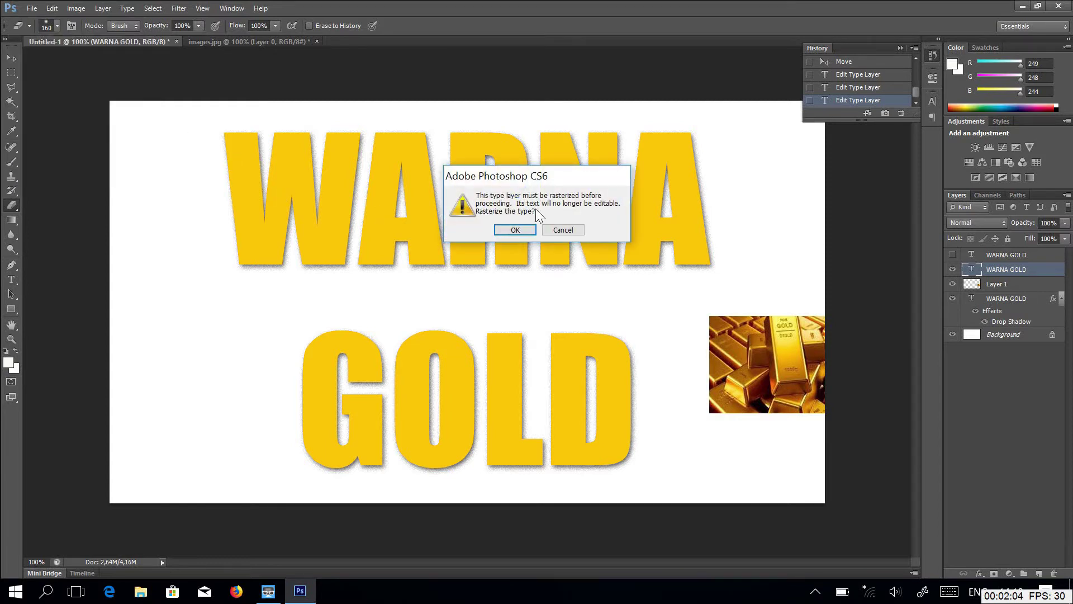
click(514, 230)
Step: Erase diagonal bands across the bright gold text with a soft 160 px eraser to expose the dark gold text beneath
drag(246, 123, 436, 402)
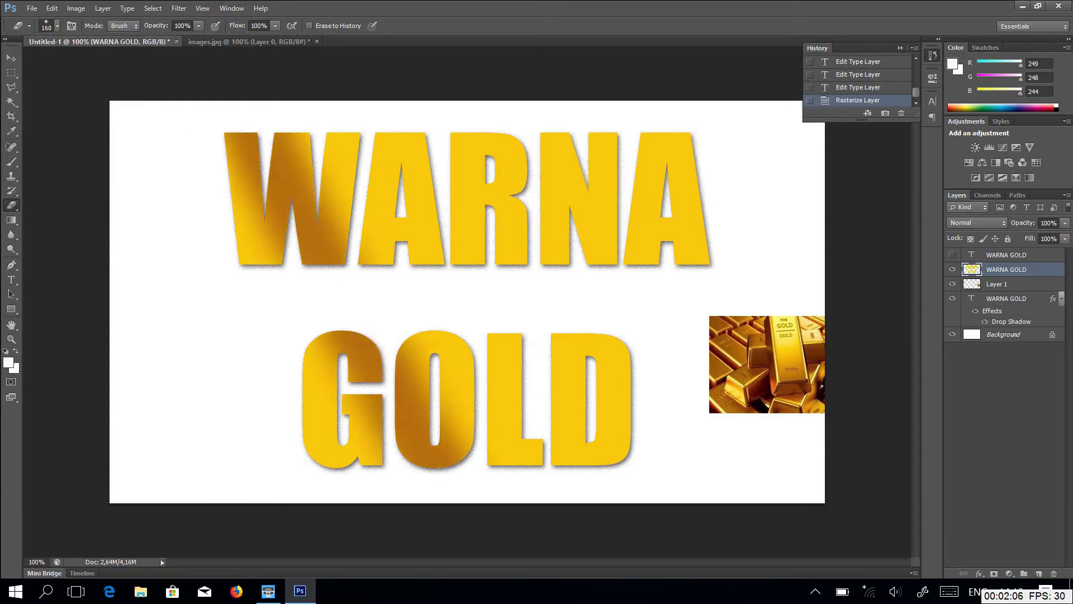
drag(384, 103, 634, 462)
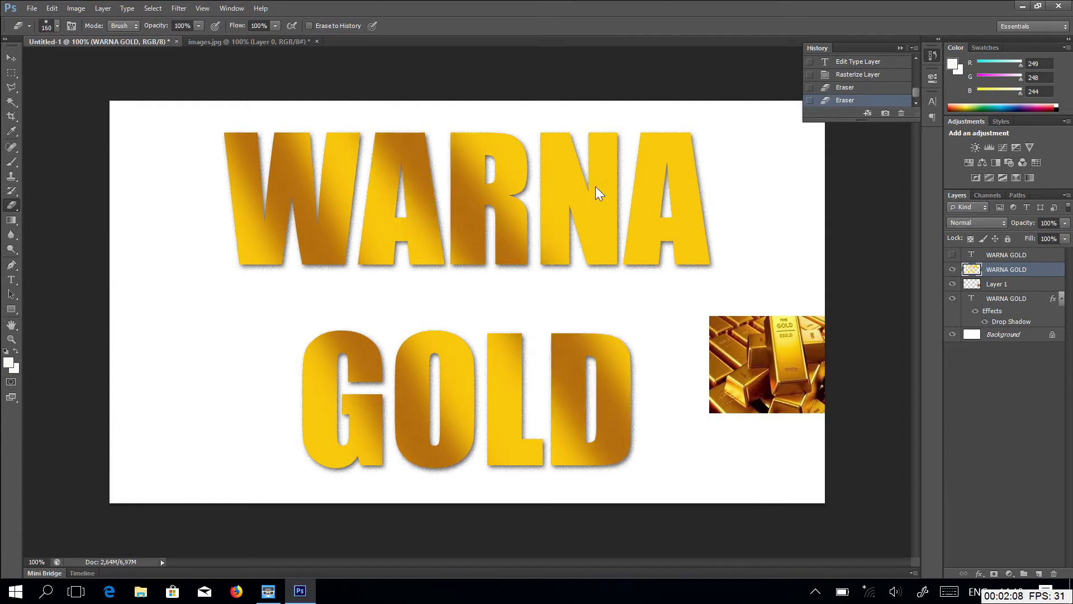
mouse_move(520, 105)
mouse_down()
mouse_move(752, 441)
mouse_move(706, 450)
mouse_up()
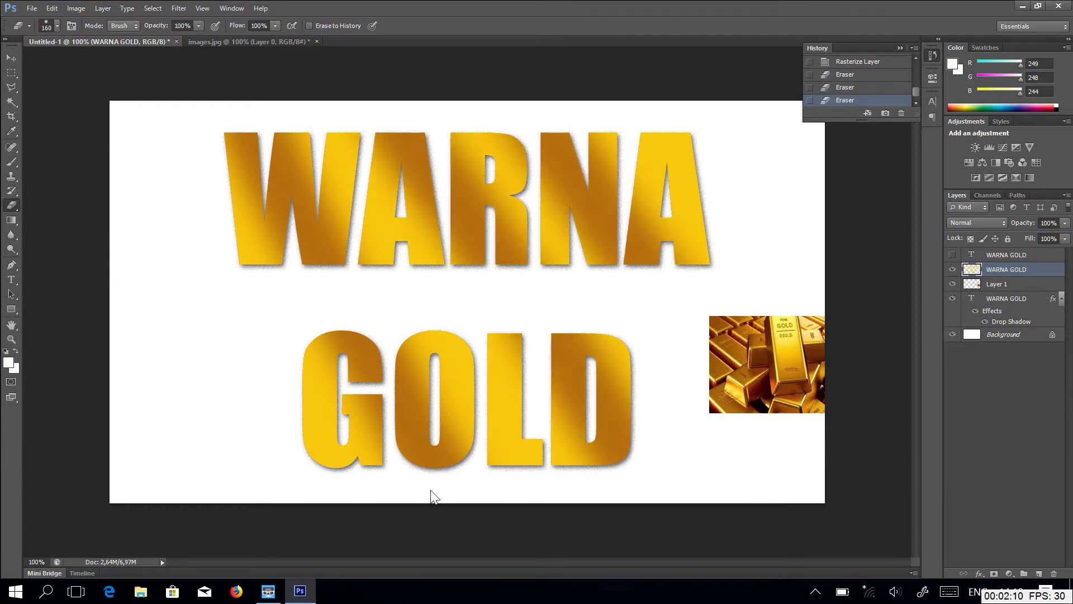
drag(261, 439, 283, 488)
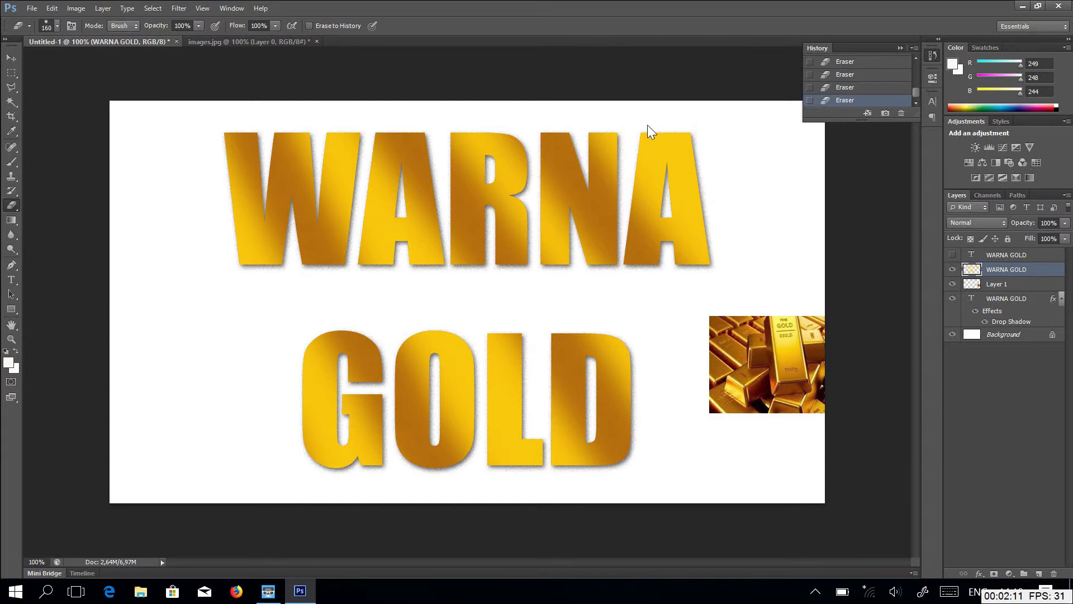
drag(674, 120, 707, 150)
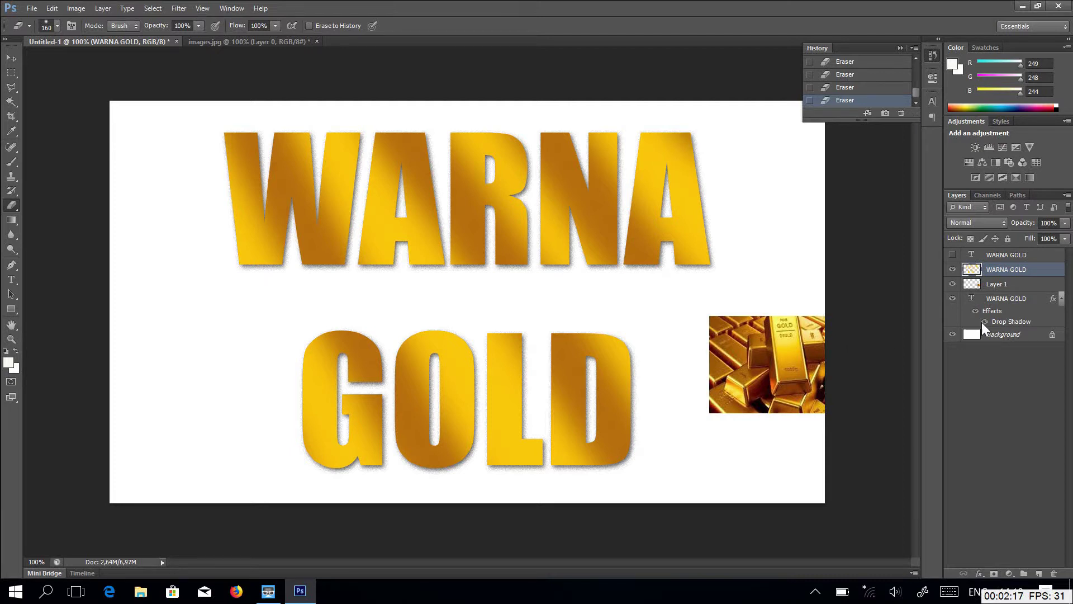
Step: Show the topmost pale yellow text layer and rasterize it for use with the Eraser
click(952, 255)
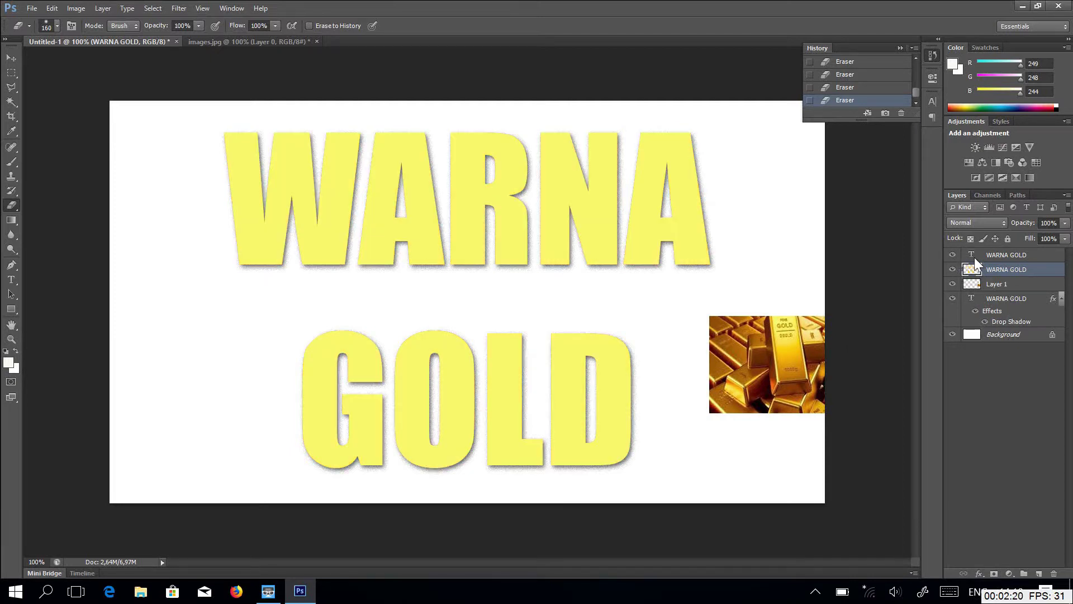
click(1010, 257)
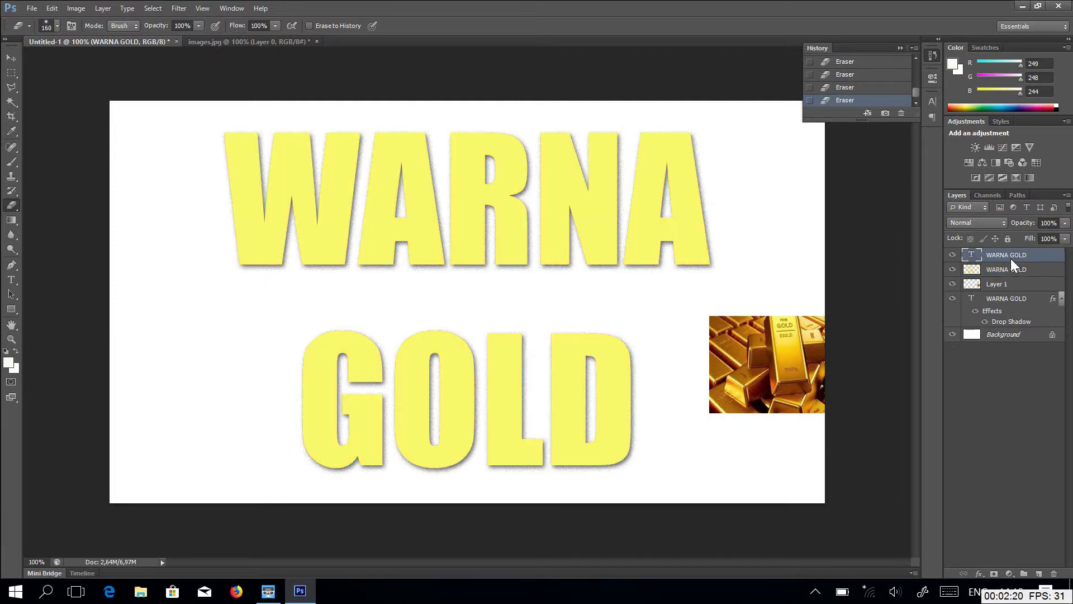
click(951, 250)
click(951, 251)
click(951, 252)
click(951, 251)
click(282, 200)
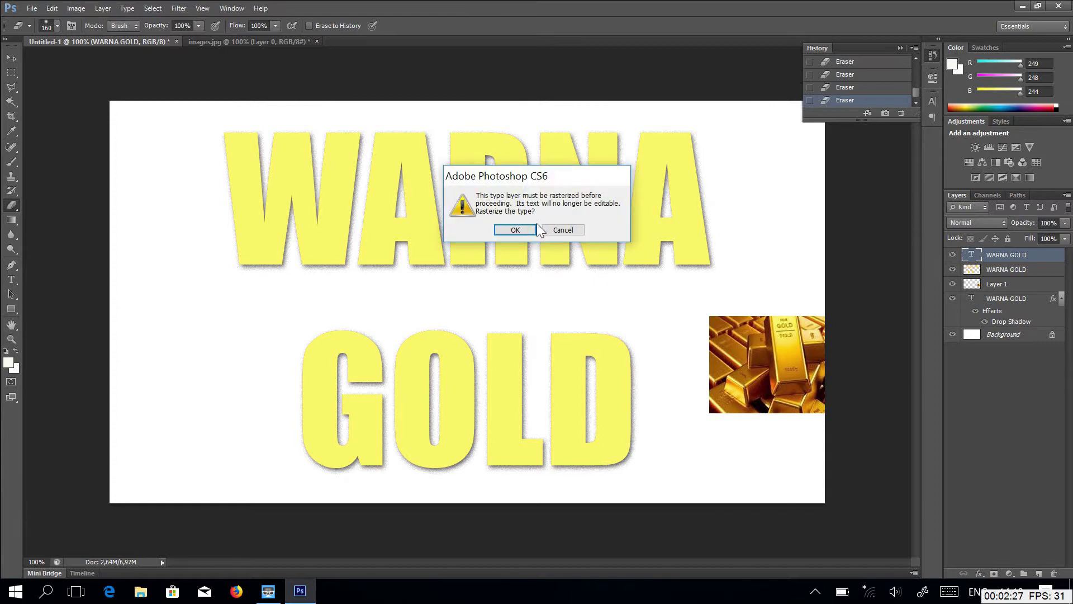
click(513, 230)
Step: Erase diagonal bands across the pale yellow text with the 160 px eraser to expose the gold tones beneath
drag(236, 119, 436, 436)
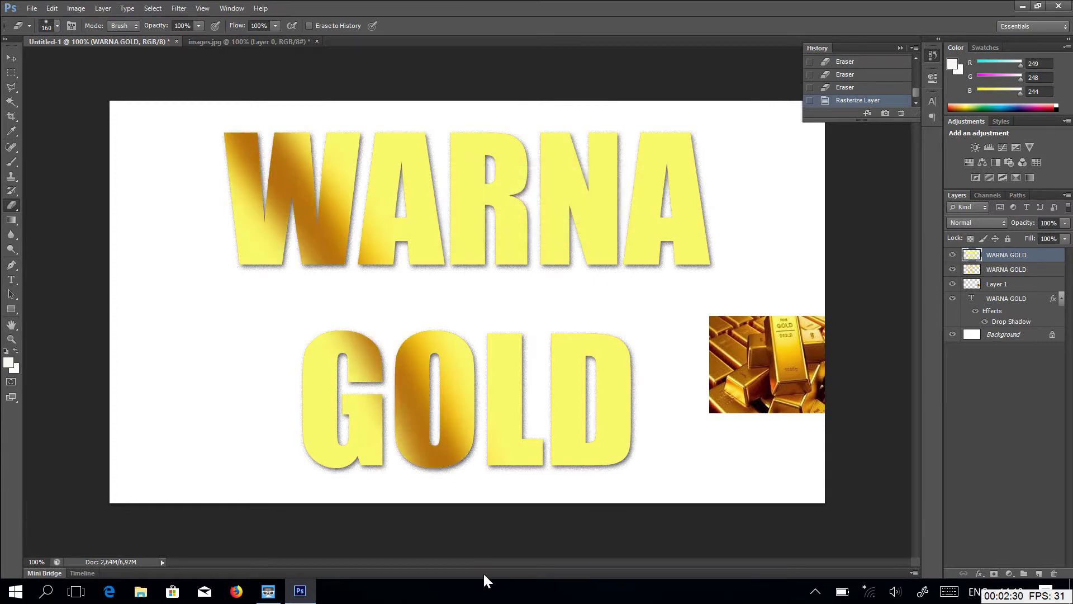
drag(540, 444, 503, 246)
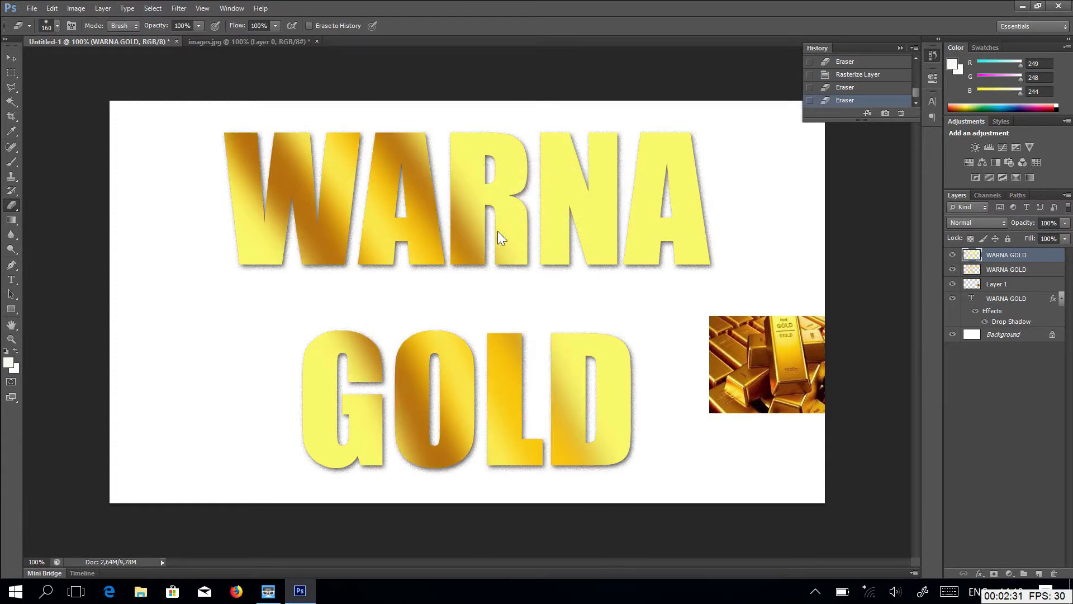
drag(478, 102, 797, 477)
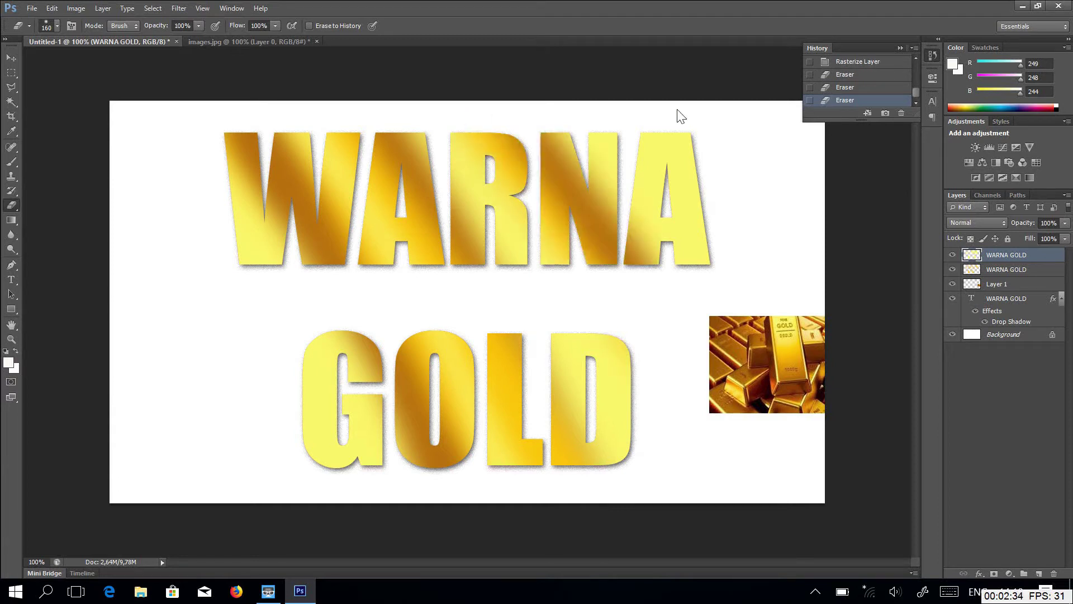
drag(631, 107, 712, 391)
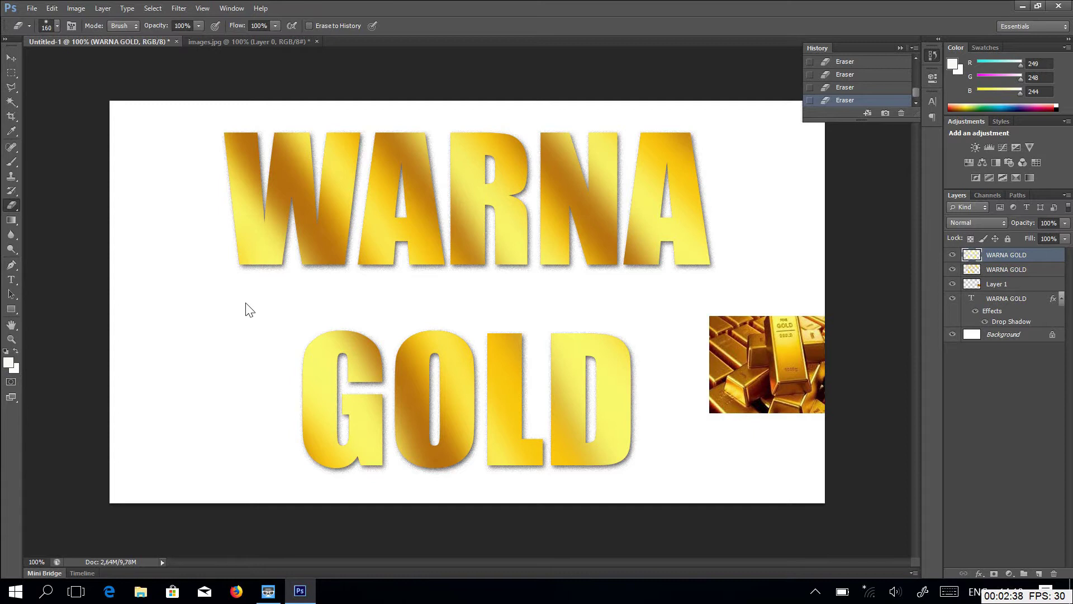
Step: Lower the topmost text layer's opacity to 55% and the bright gold text layer's opacity to 81%
click(1065, 239)
click(1039, 235)
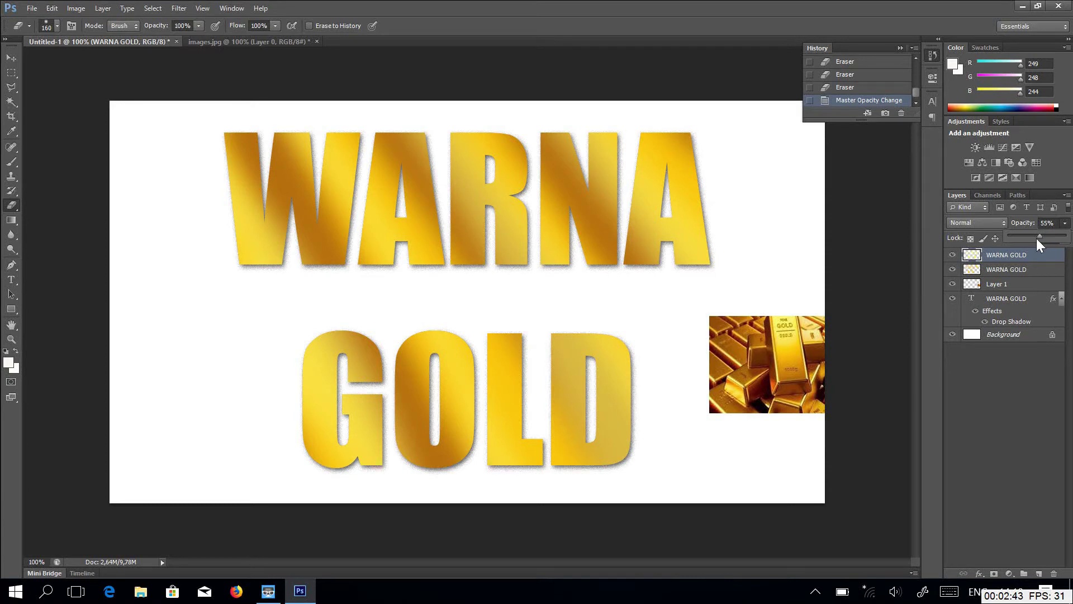
click(1035, 273)
click(1064, 225)
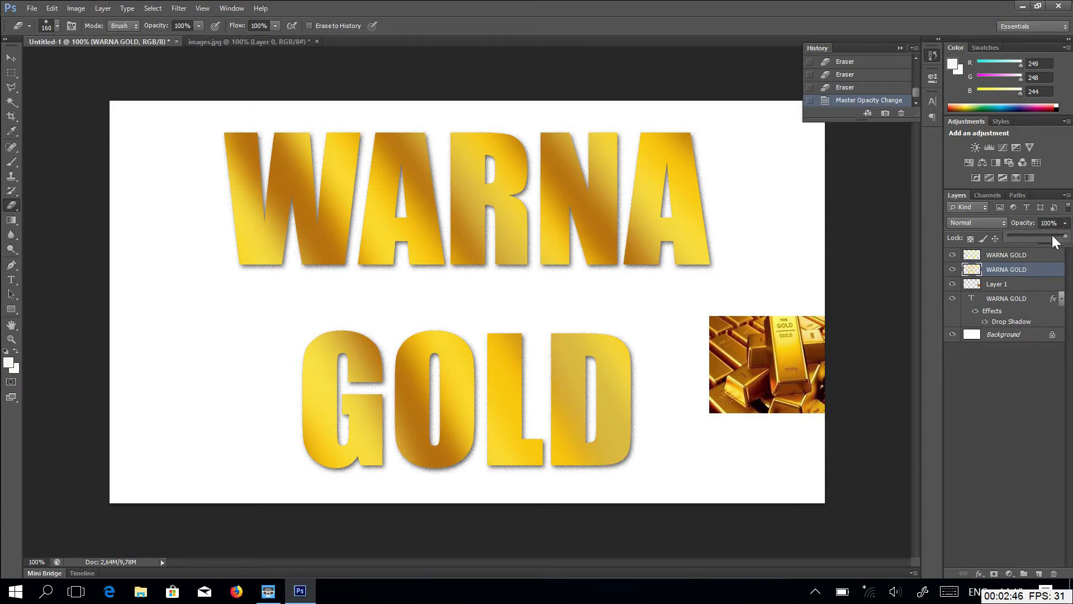
click(1053, 236)
drag(1054, 240, 1063, 241)
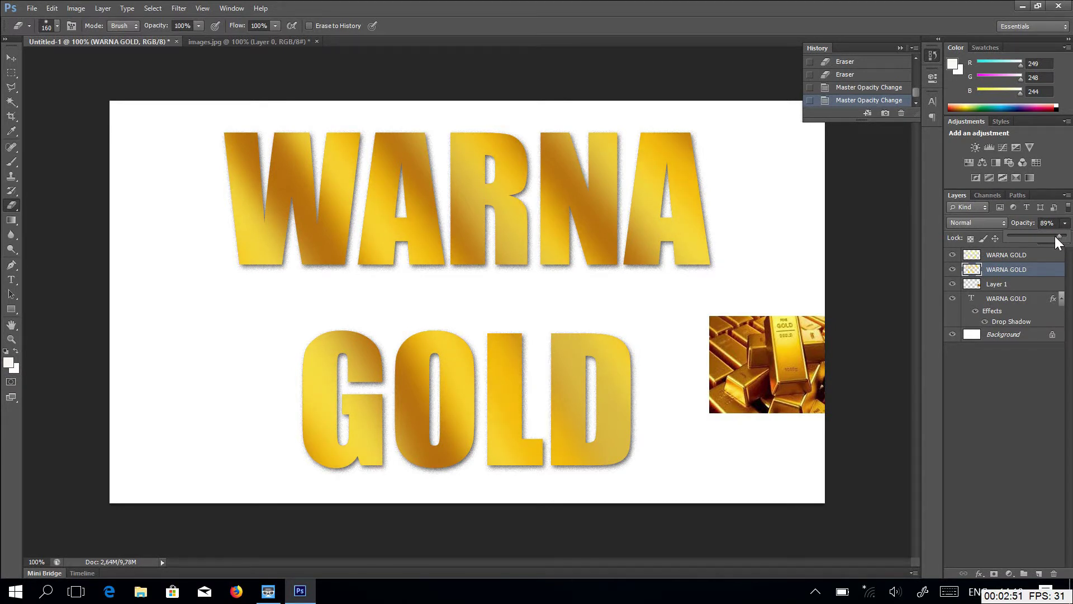
click(883, 282)
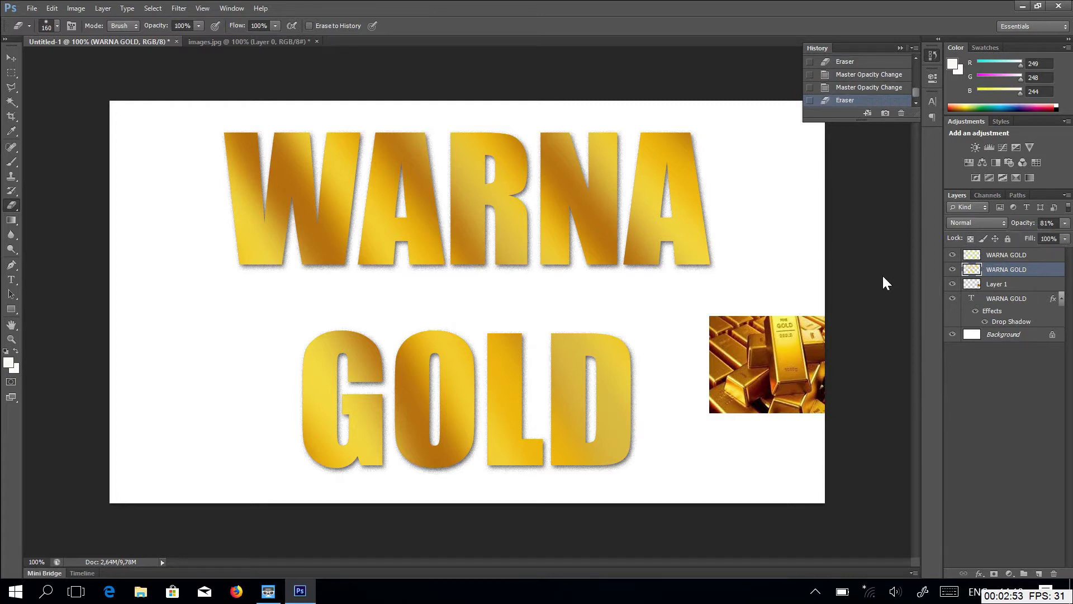
Step: Delete the Layer 1 layer that holds the gold bars picture
click(11, 58)
click(1000, 285)
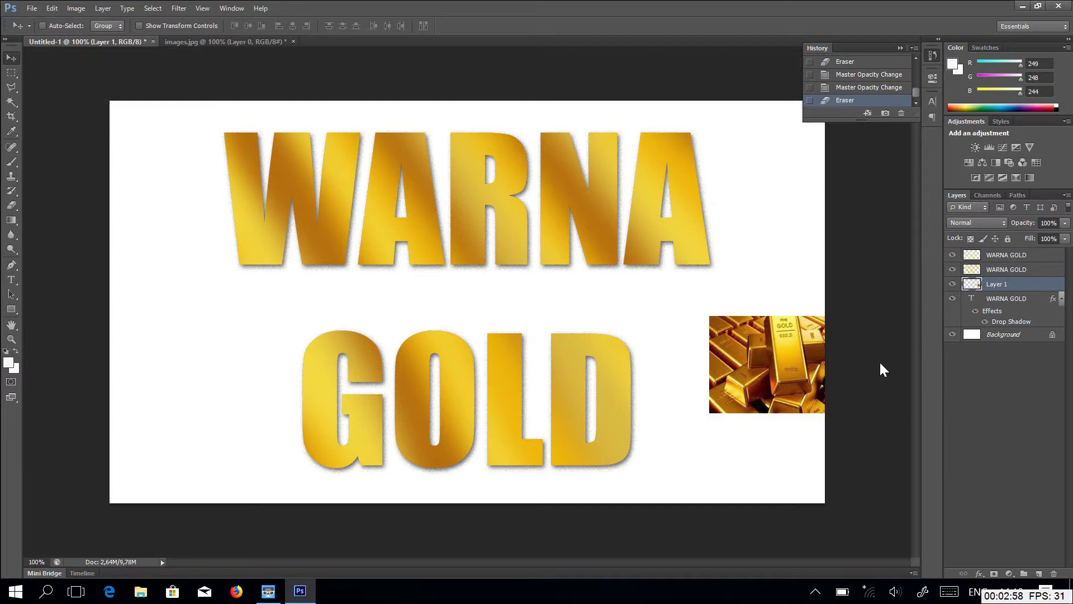
key(Delete)
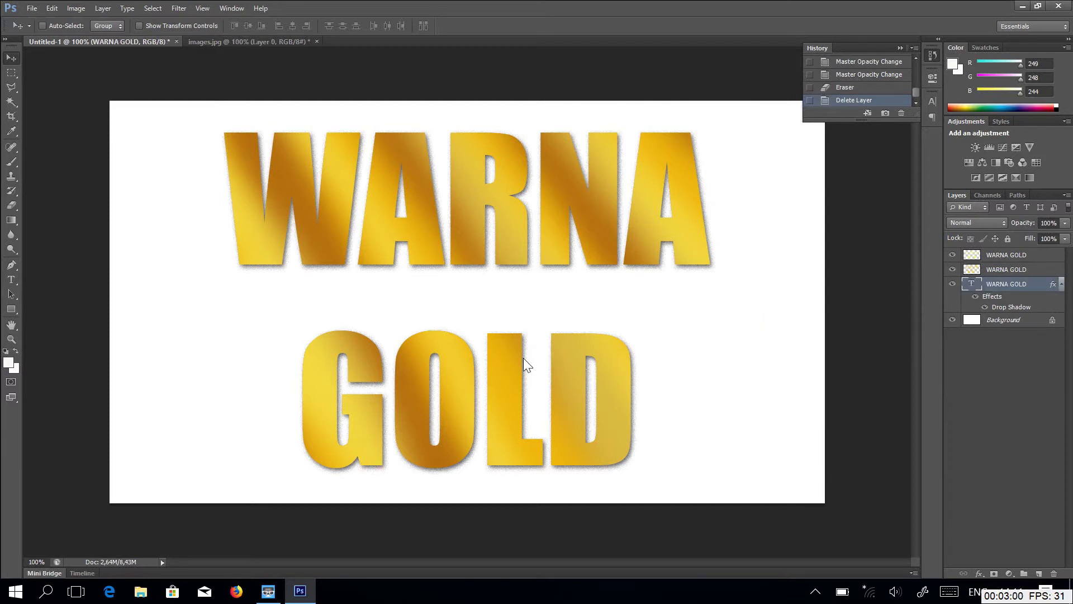
Step: Select all three WARNA GOLD text layers and move them together slightly downward on the canvas
ctrl+click(1014, 259)
ctrl+click(1002, 269)
drag(498, 257, 498, 258)
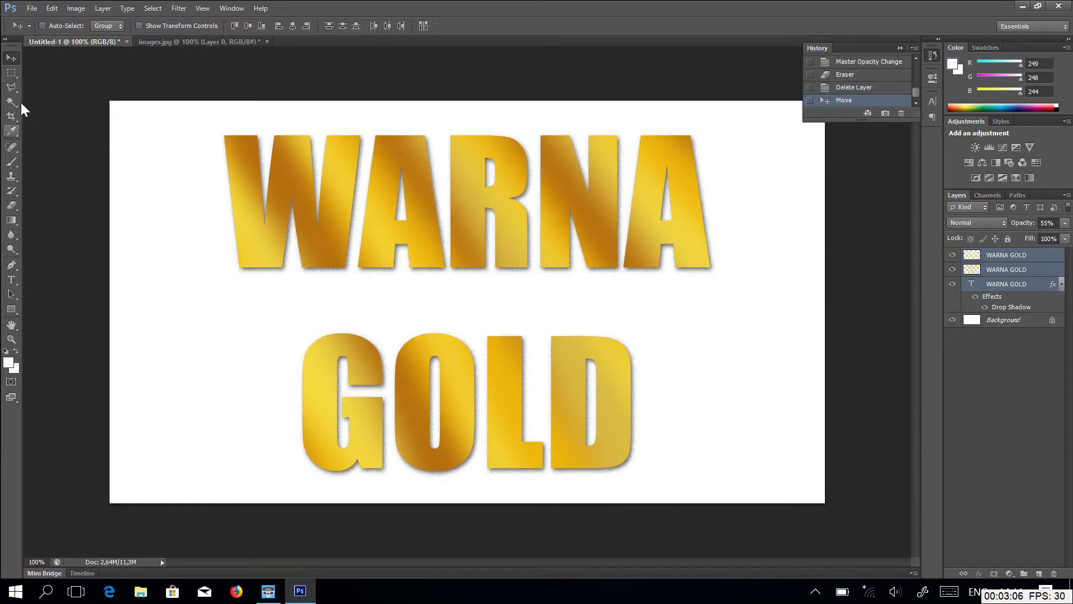
Step: Save the document as WARNA GOLD in Photoshop PSD format in the gold folder, keeping Maximize Compatibility on
click(32, 9)
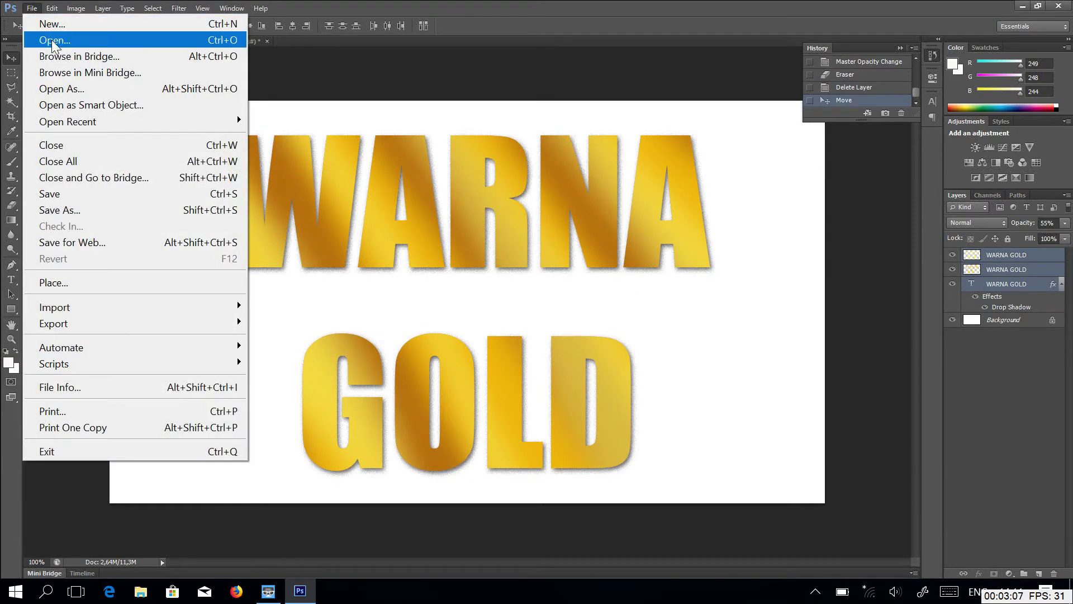
click(88, 211)
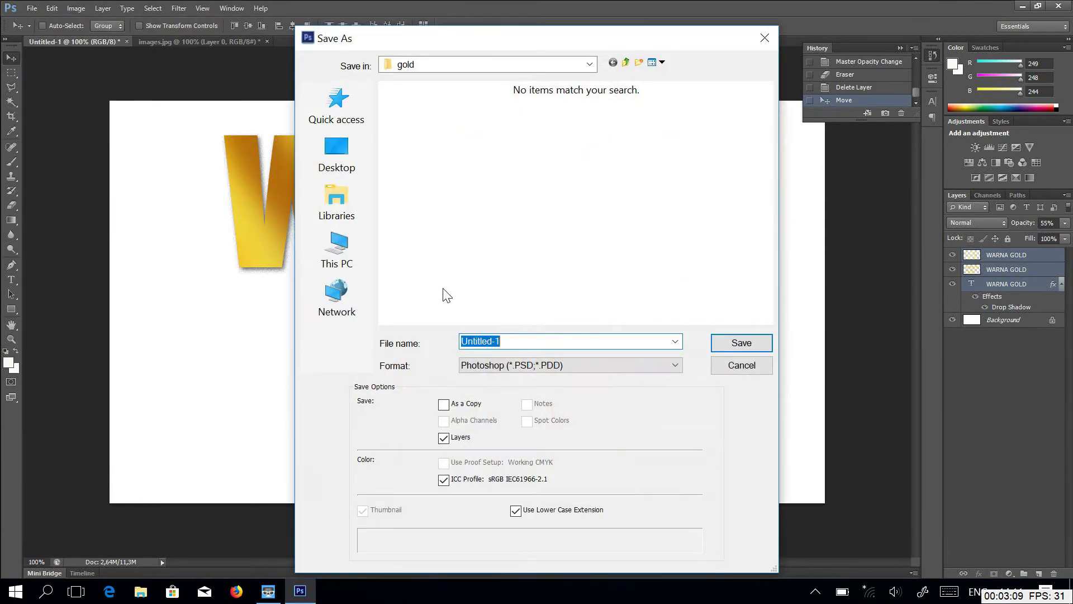
text(WARNA GOLD)
click(751, 337)
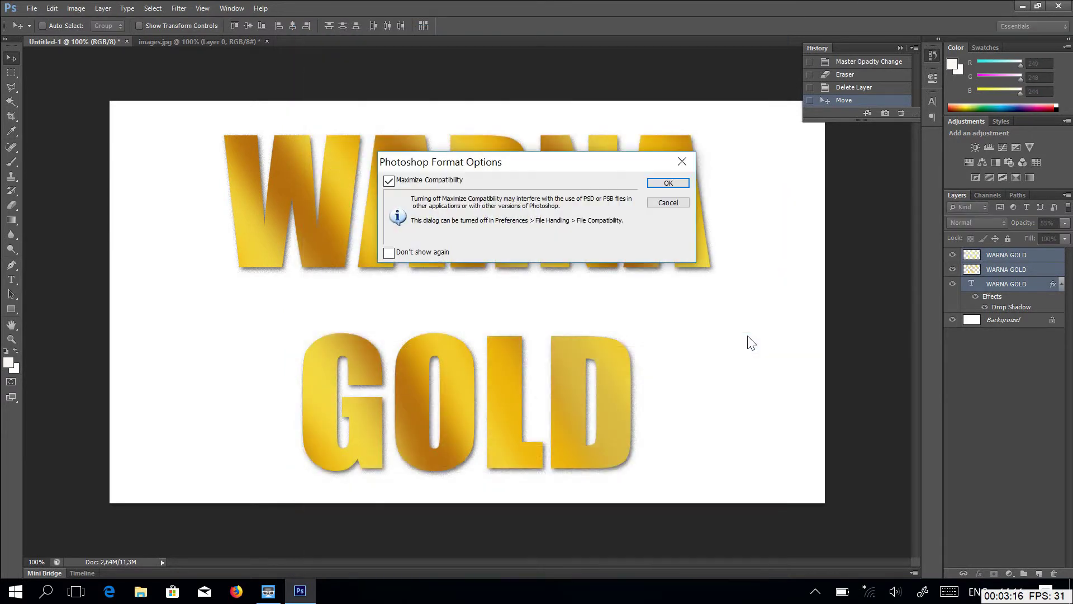
click(668, 184)
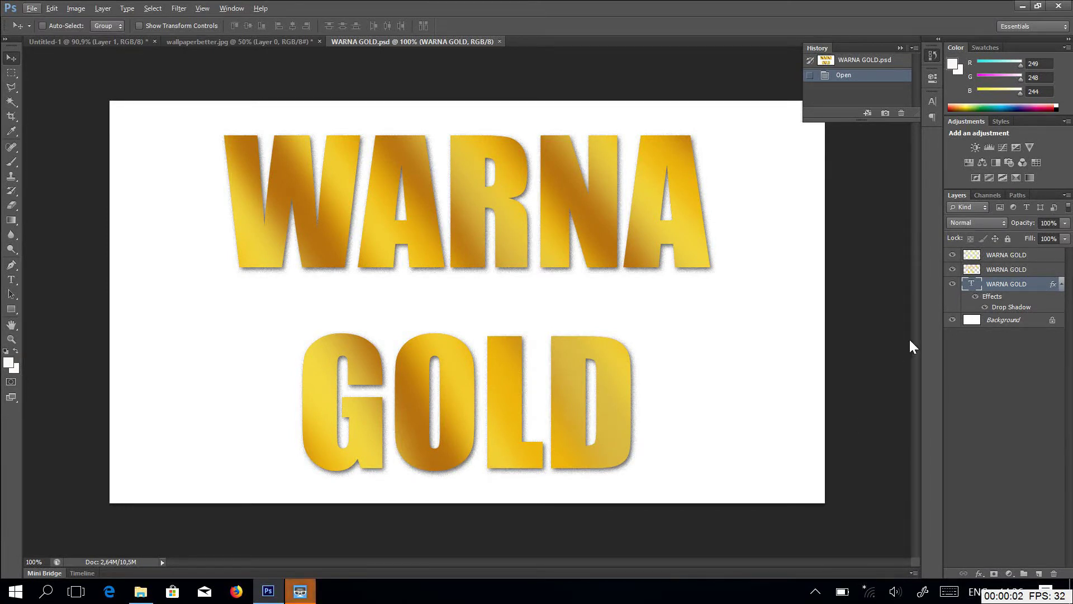
Step: Convert the white background of WARNA GOLD.psd into the regular layer Layer 0 and delete it
click(996, 319)
right_click(996, 319)
click(922, 330)
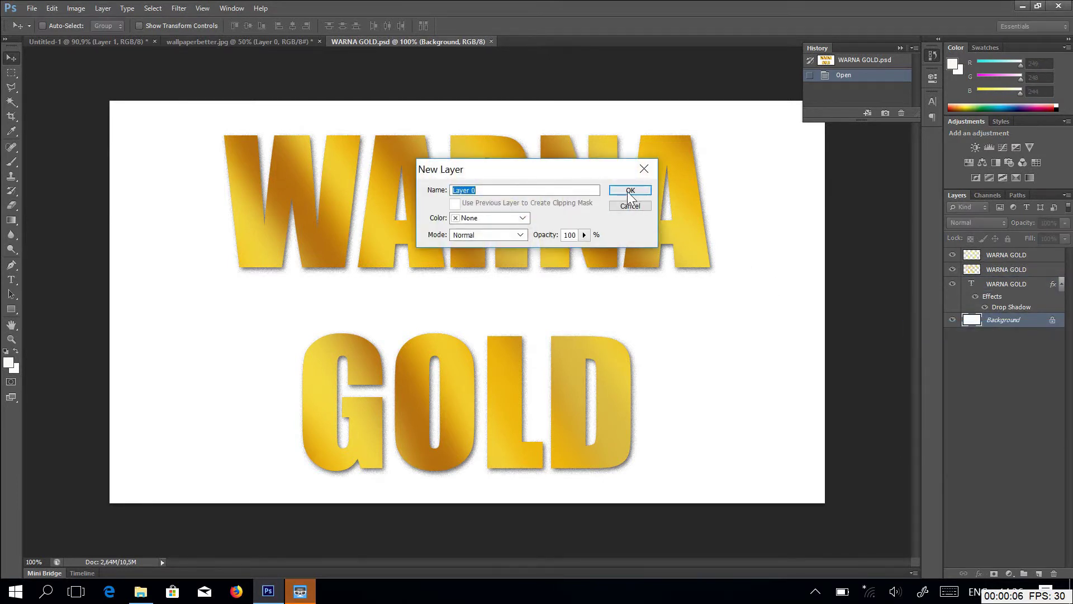
click(629, 191)
key(Delete)
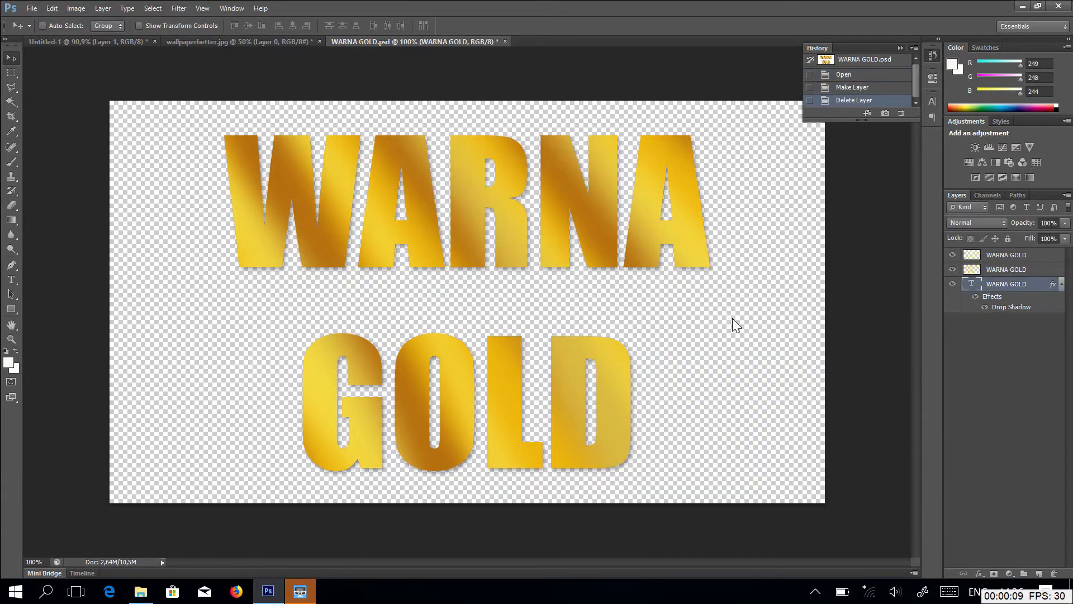
Step: Save a transparent copy of the text as WARNA GOLD in PNG format in the gold folder
click(27, 9)
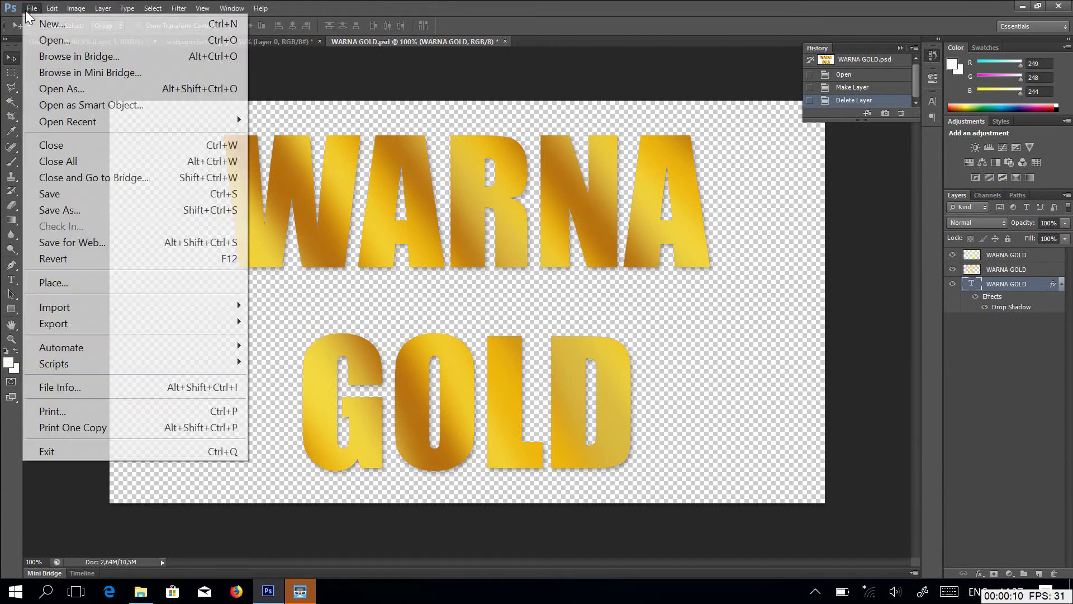
click(63, 210)
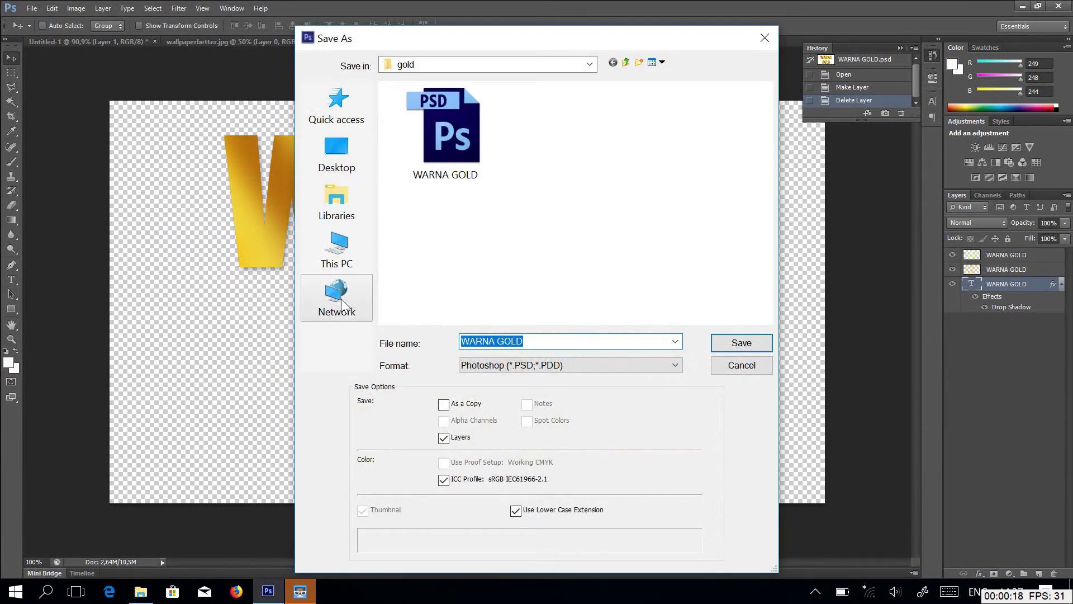
click(516, 366)
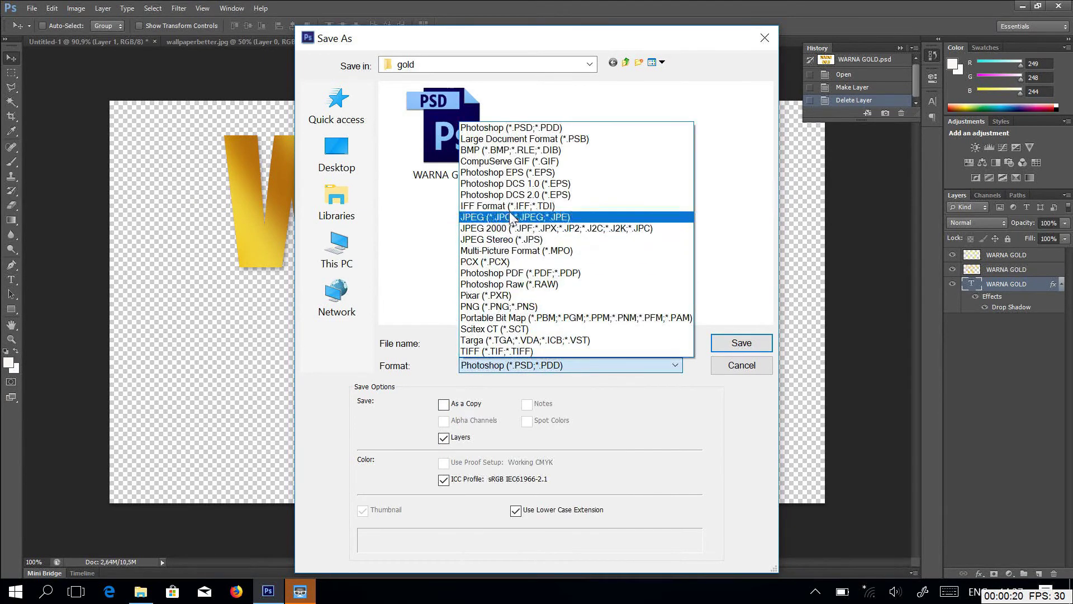
click(491, 306)
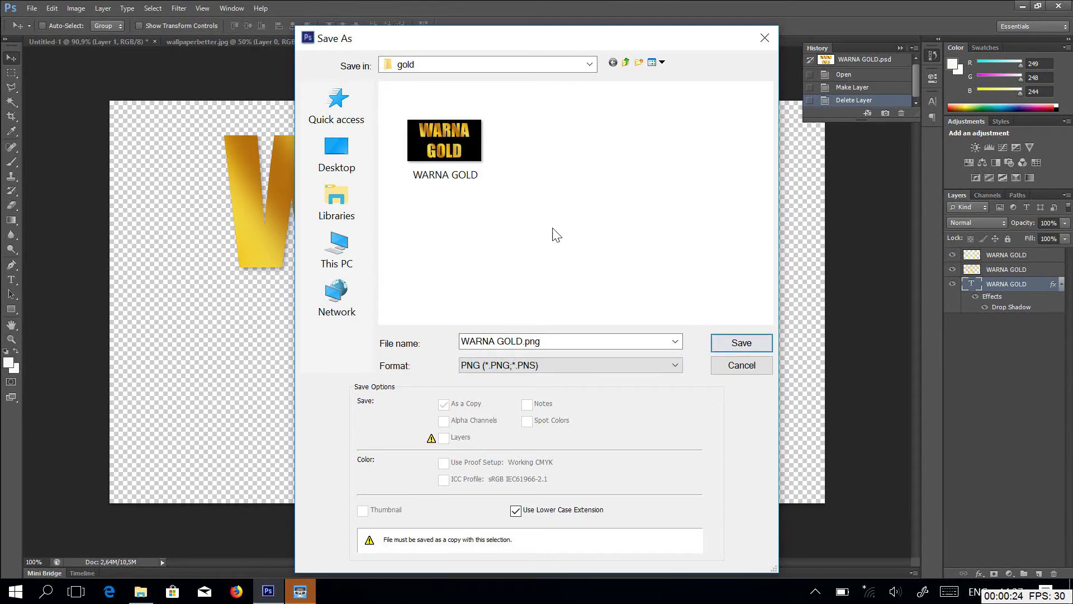
click(445, 167)
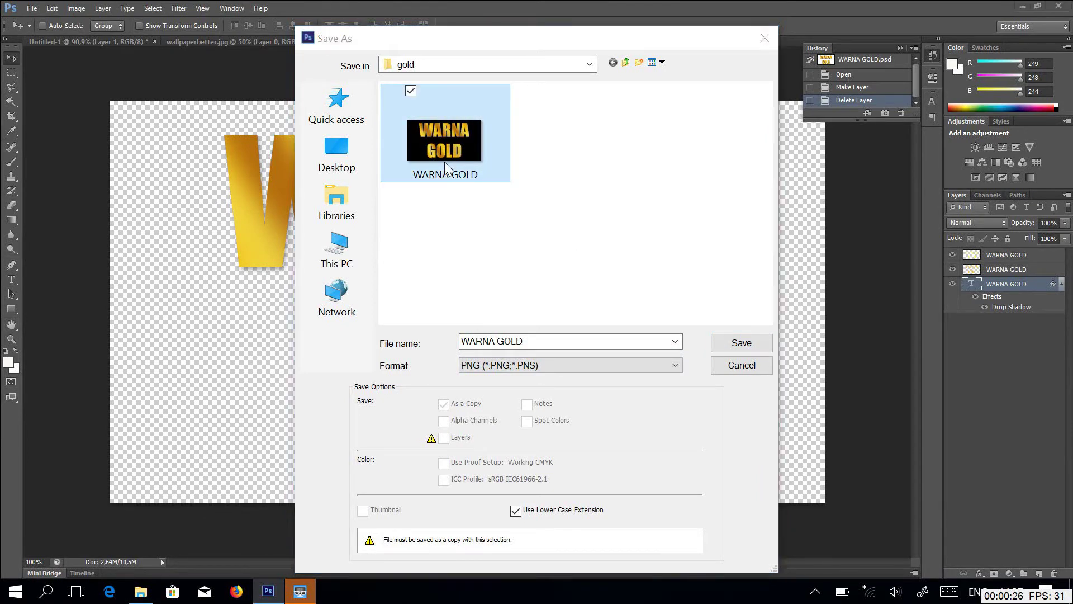
click(740, 344)
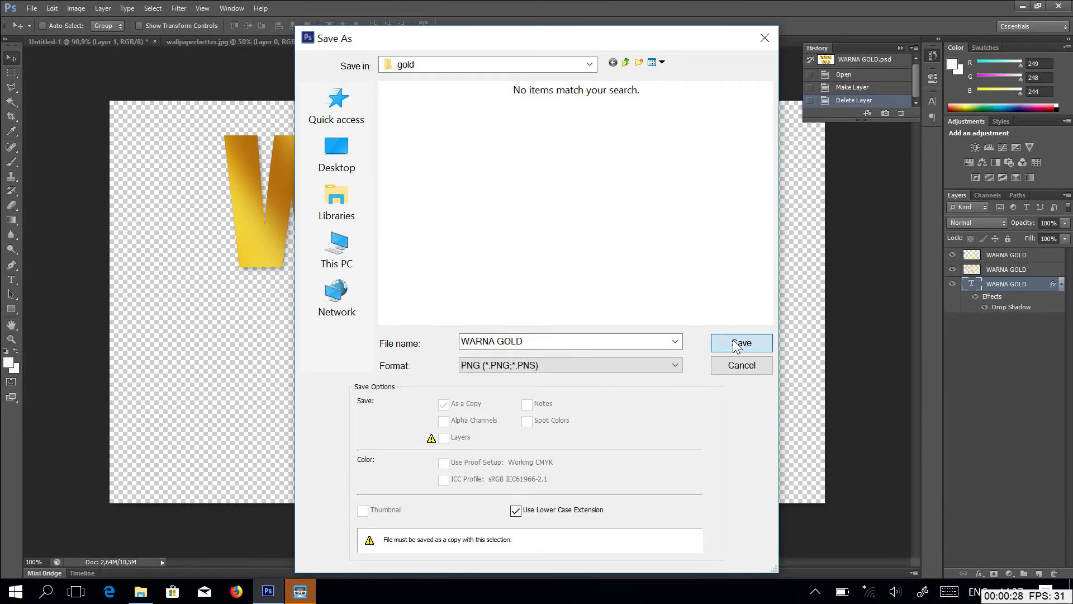
click(577, 188)
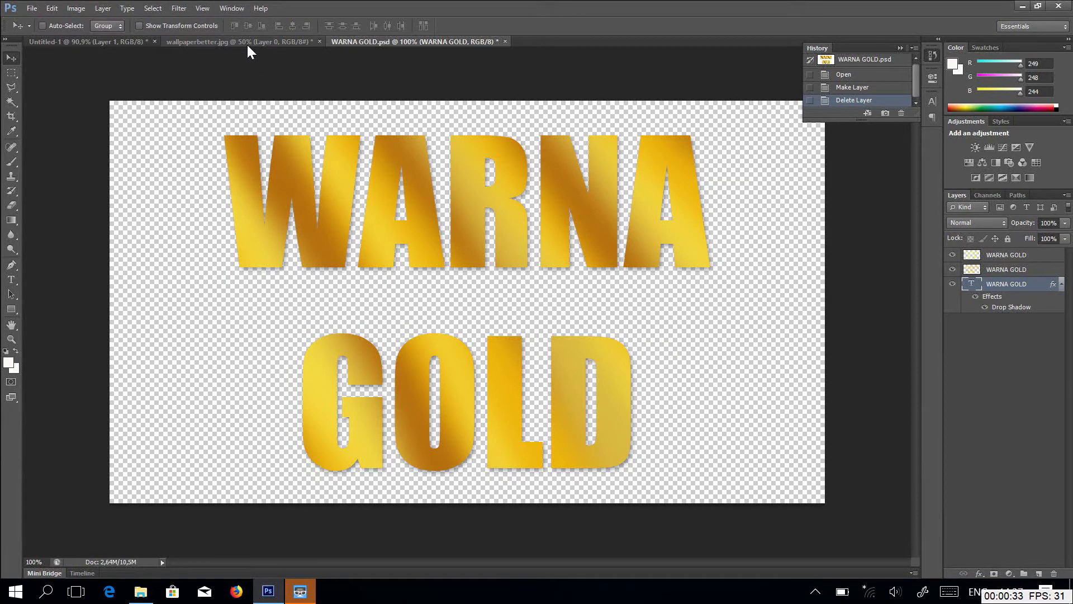
Step: Close wallpaperbetter.jpg without saving its changes and switch to the Untitled-1 document with the treasure chest
click(318, 41)
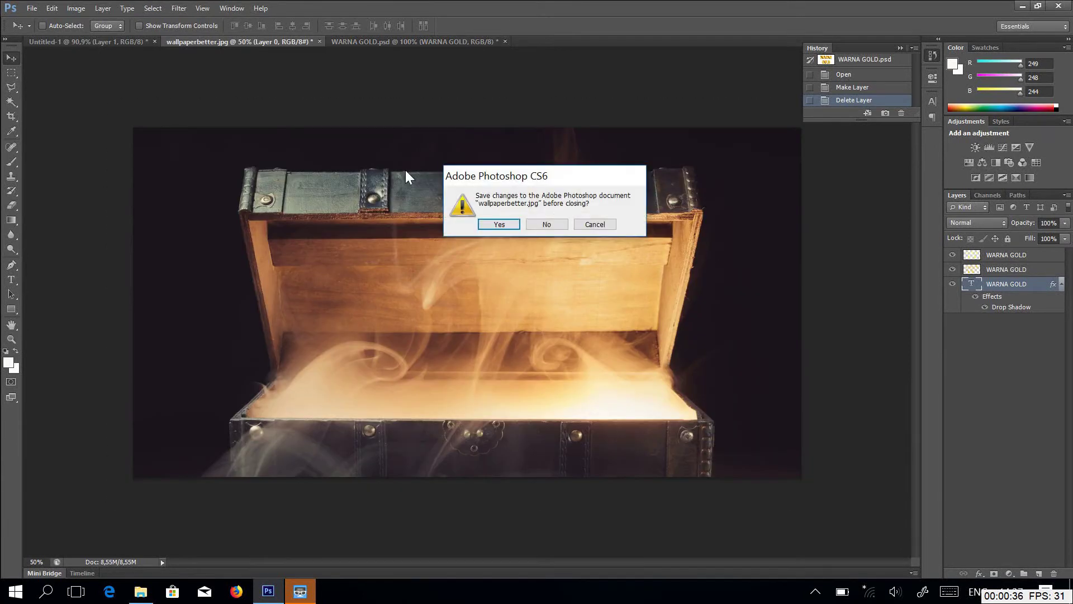
click(546, 224)
click(76, 42)
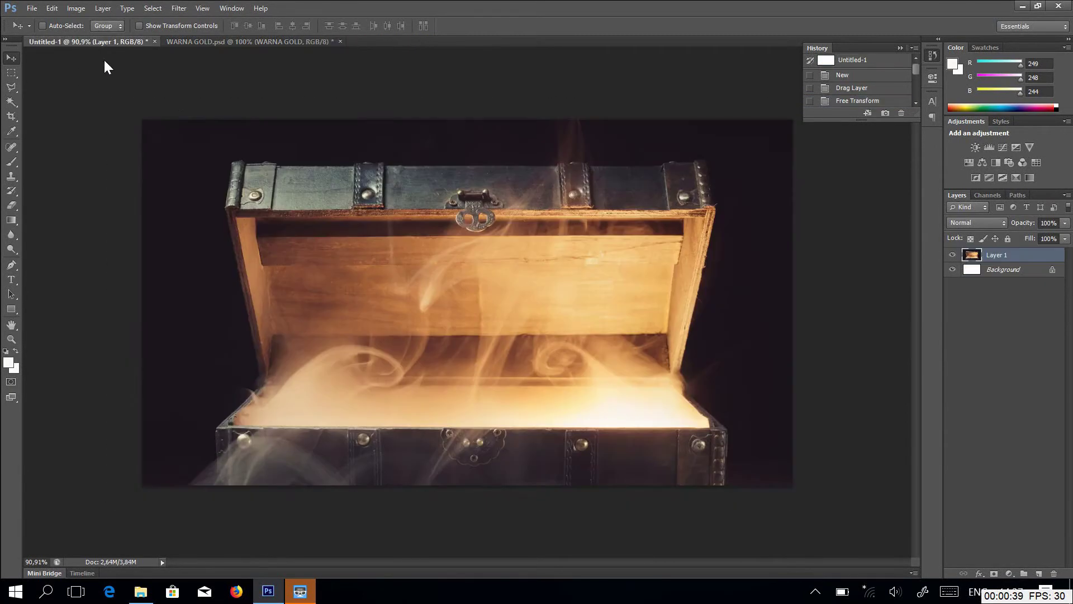
Step: Try to transfer the text from WARNA GOLD.psd into Untitled-1, and close WARNA GOLD.psd without saving
drag(497, 266, 171, 86)
click(189, 42)
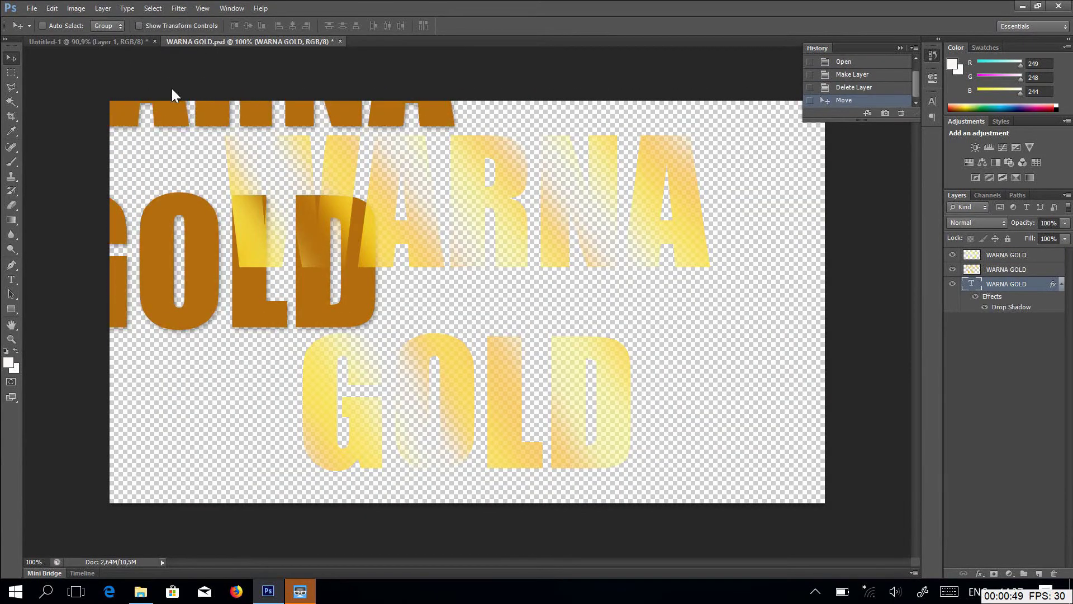
click(341, 42)
click(543, 223)
Step: Open WARNA GOLD.png using the PNG file filter and place its text over the treasure chest in Untitled-1
click(31, 8)
click(45, 41)
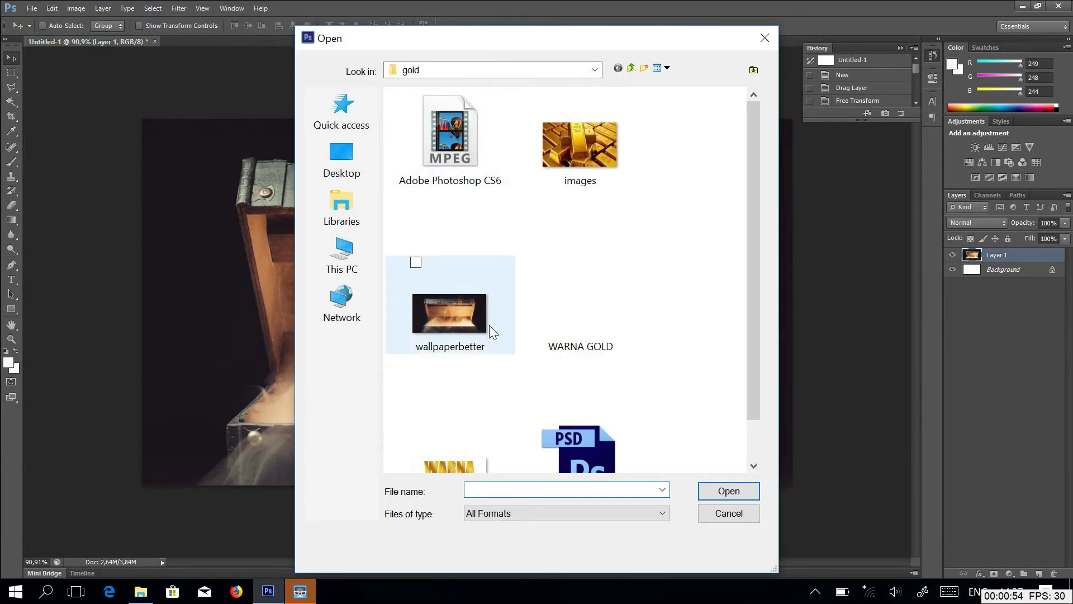
scroll(489, 327, down, 1)
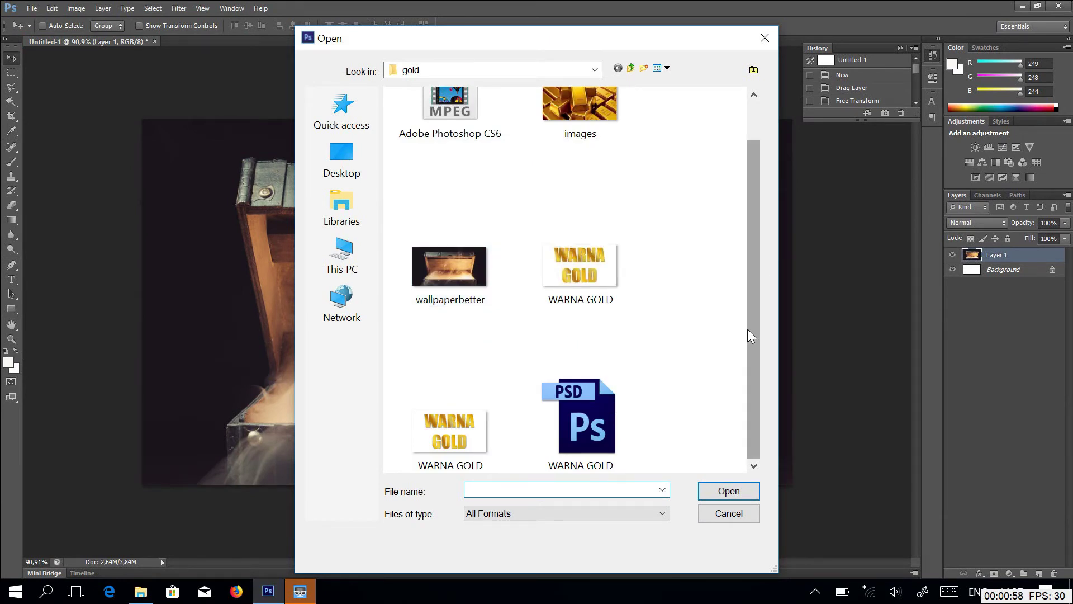
click(567, 513)
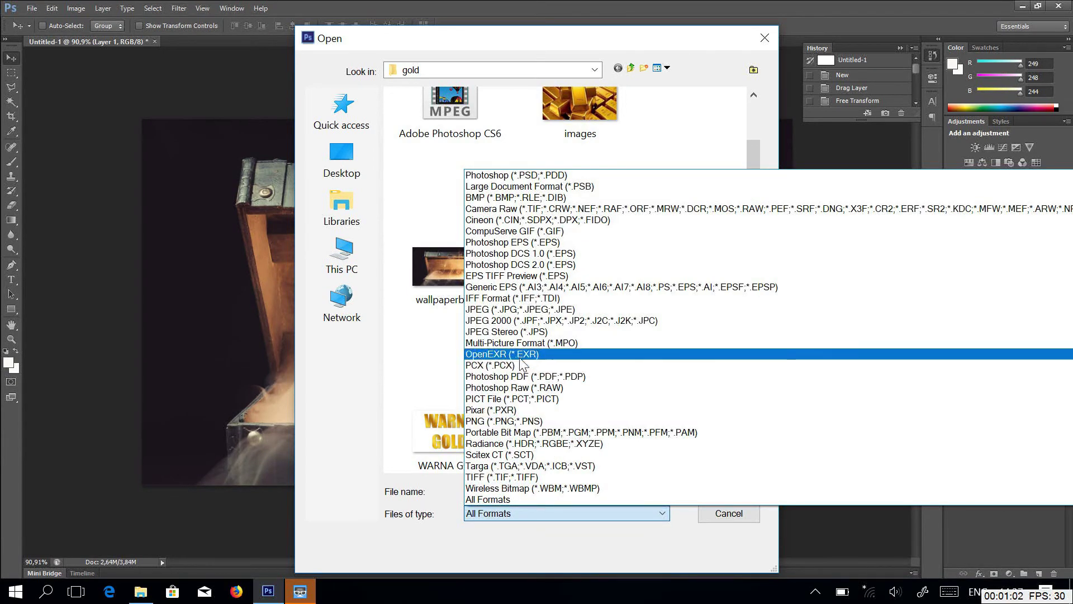
click(505, 420)
double_click(464, 162)
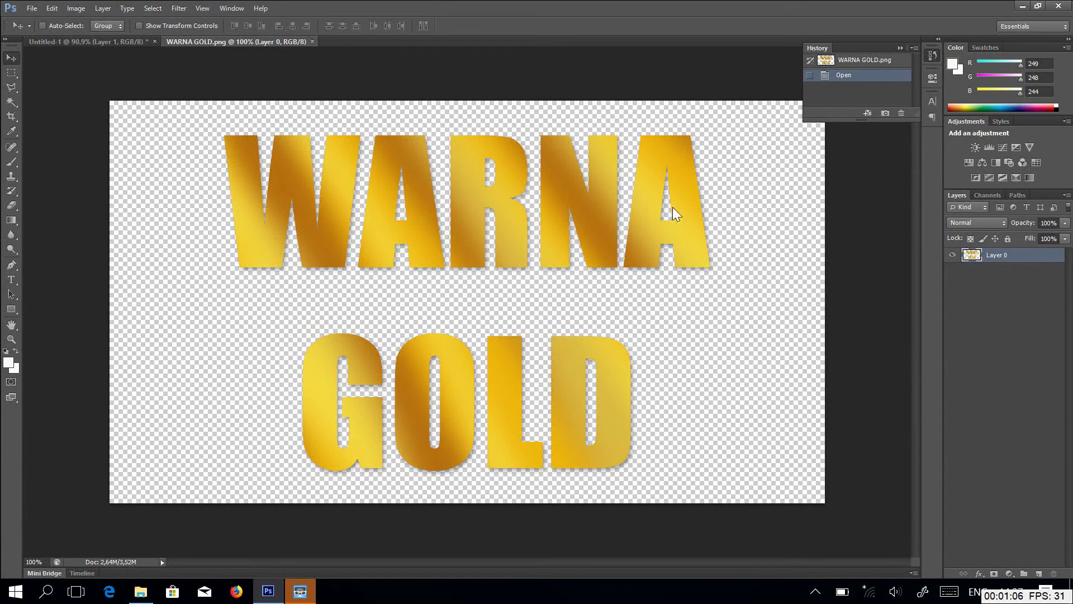
drag(510, 206, 467, 216)
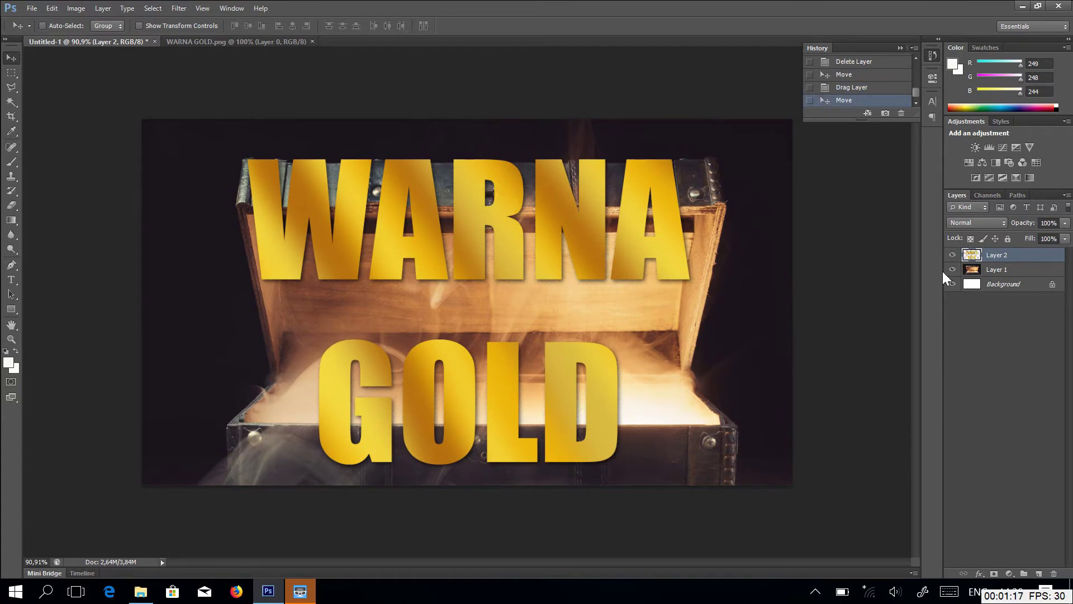
Step: Add an Inner Glow to the WARNA GOLD text layer with 70% opacity, 3% choke, 6 px size and 50% range
double_click(1021, 254)
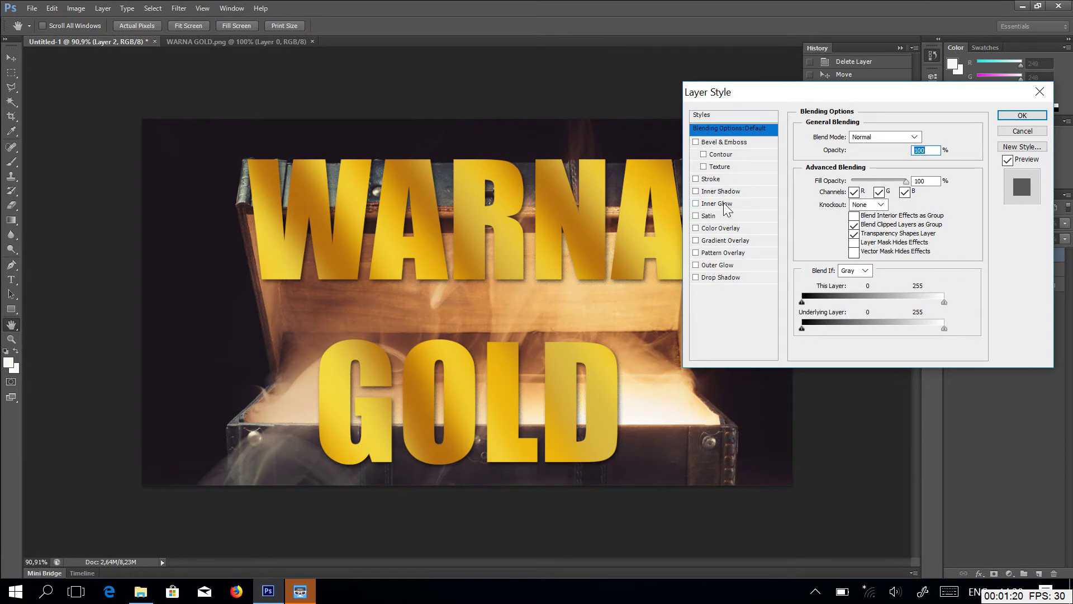
click(723, 202)
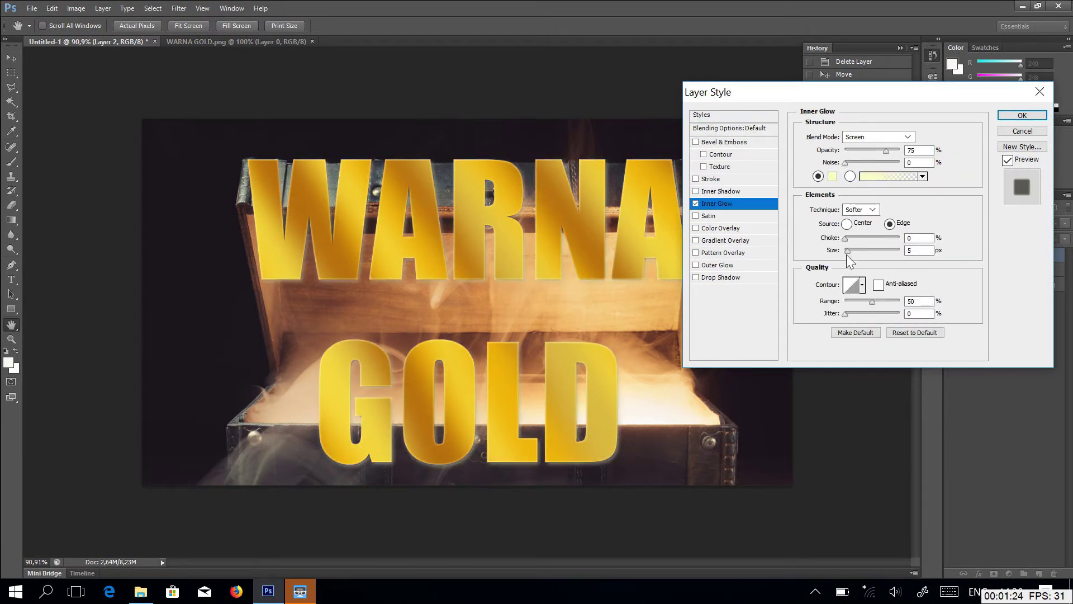
drag(846, 251, 847, 252)
mouse_move(844, 240)
mouse_down()
mouse_move(858, 240)
mouse_move(846, 243)
mouse_up()
click(887, 152)
drag(878, 152, 882, 153)
click(845, 315)
mouse_move(870, 300)
mouse_down()
mouse_move(882, 300)
mouse_move(844, 299)
mouse_move(887, 300)
mouse_move(868, 301)
mouse_up()
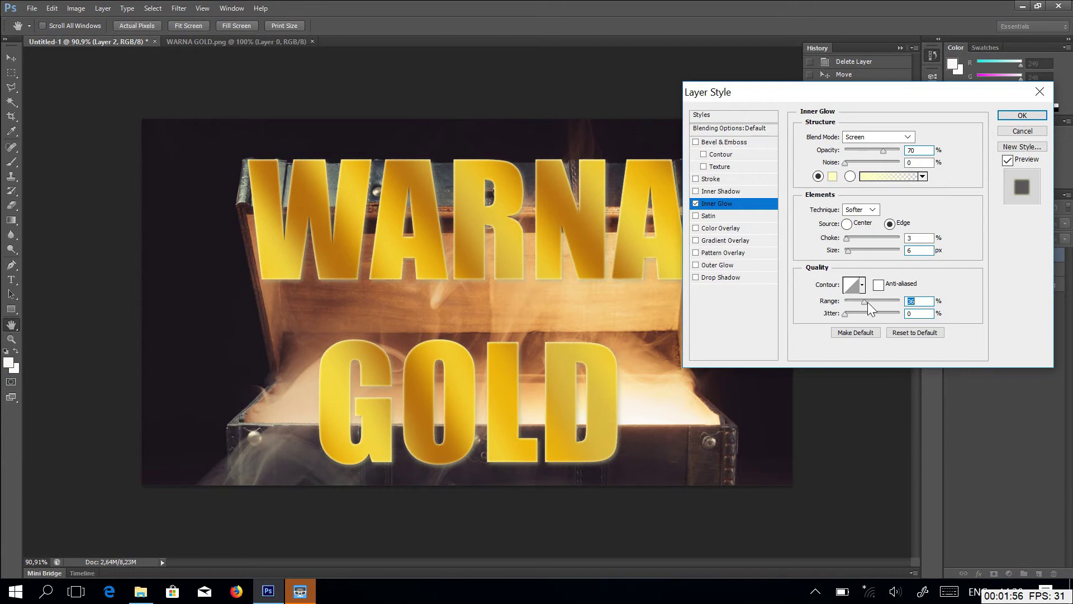
text(1)
key(BackSpace)
text(50)
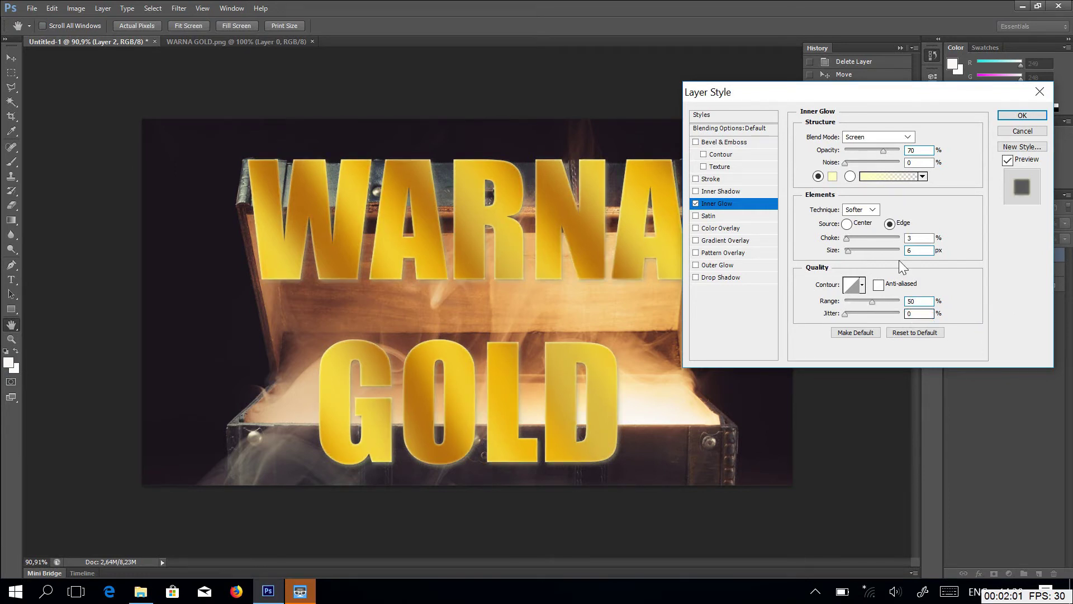
Step: Set the Inner Glow to a gradient colour, 8 px size and 24% opacity, and enable an Outer Glow on the text
click(844, 163)
double_click(923, 251)
text(8)
click(696, 265)
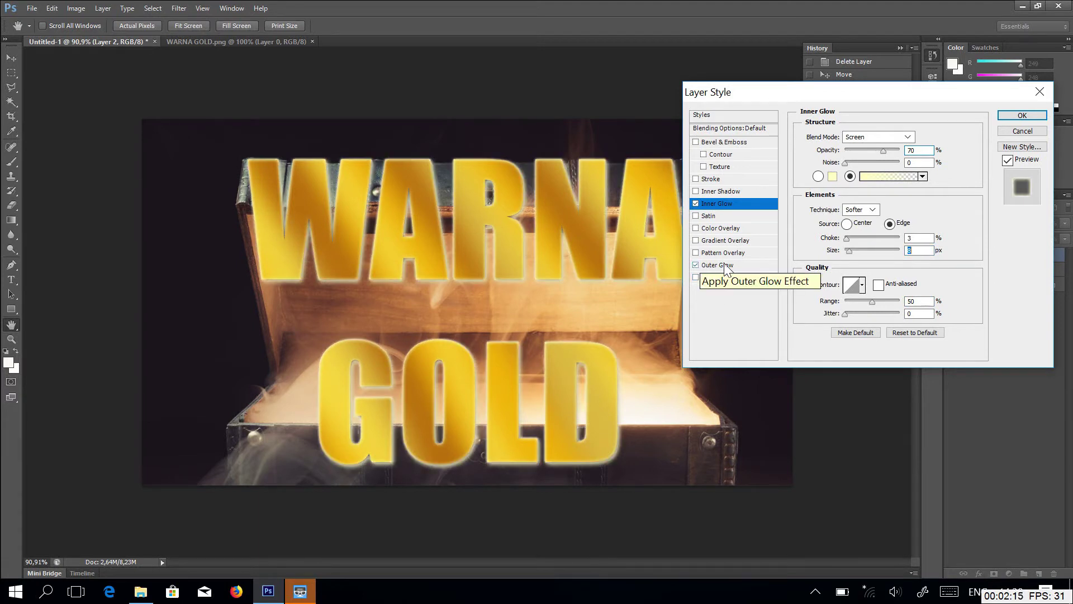
drag(881, 149, 857, 155)
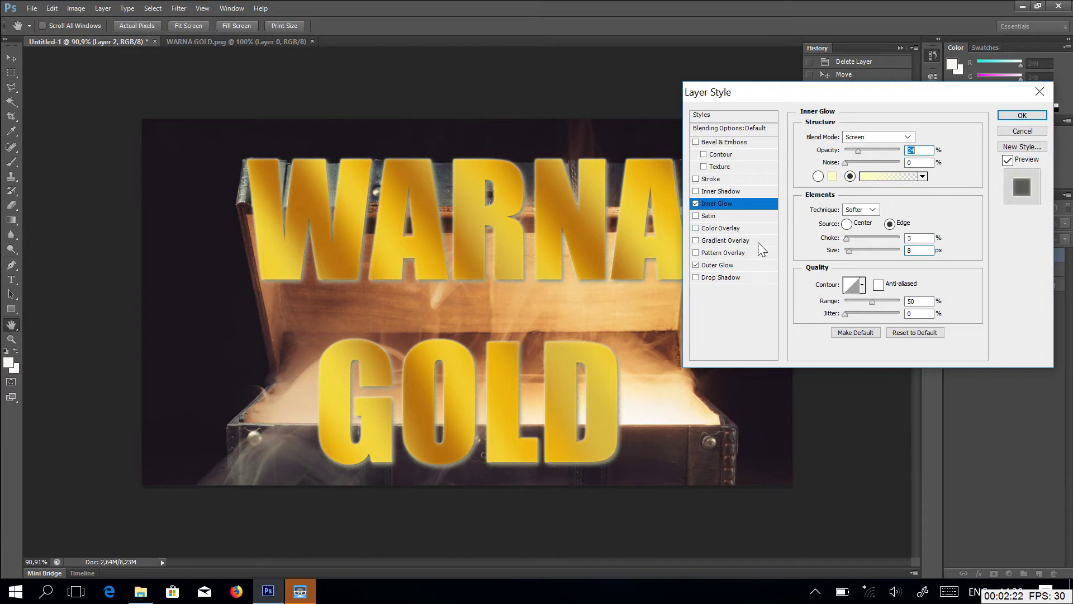
Step: Toggle the Outer Glow off and on to compare, leave it off and apply the layer style with the Inner Glow only
click(718, 265)
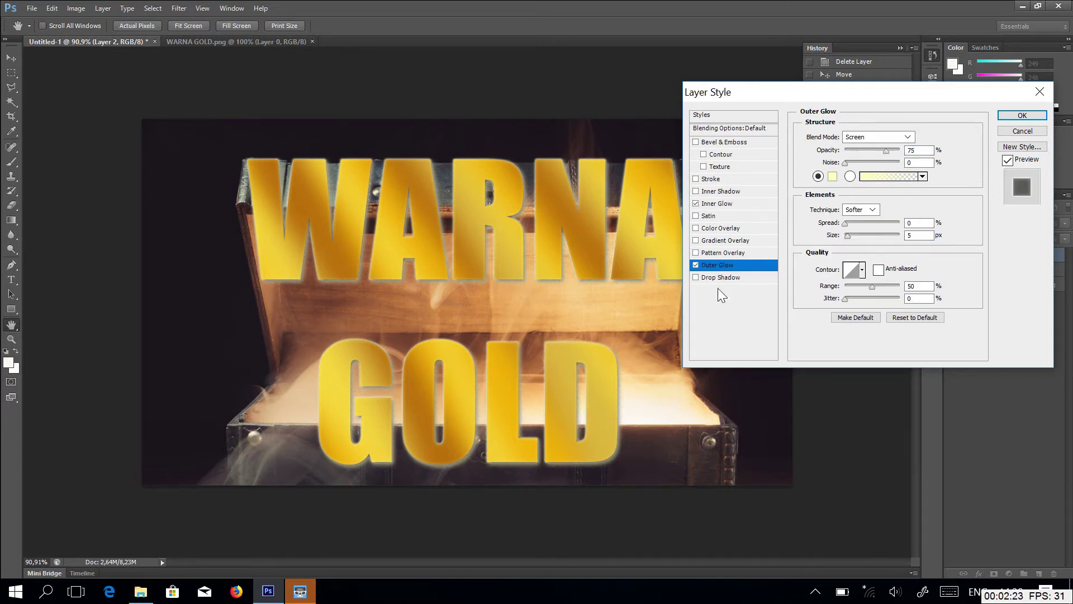
click(696, 264)
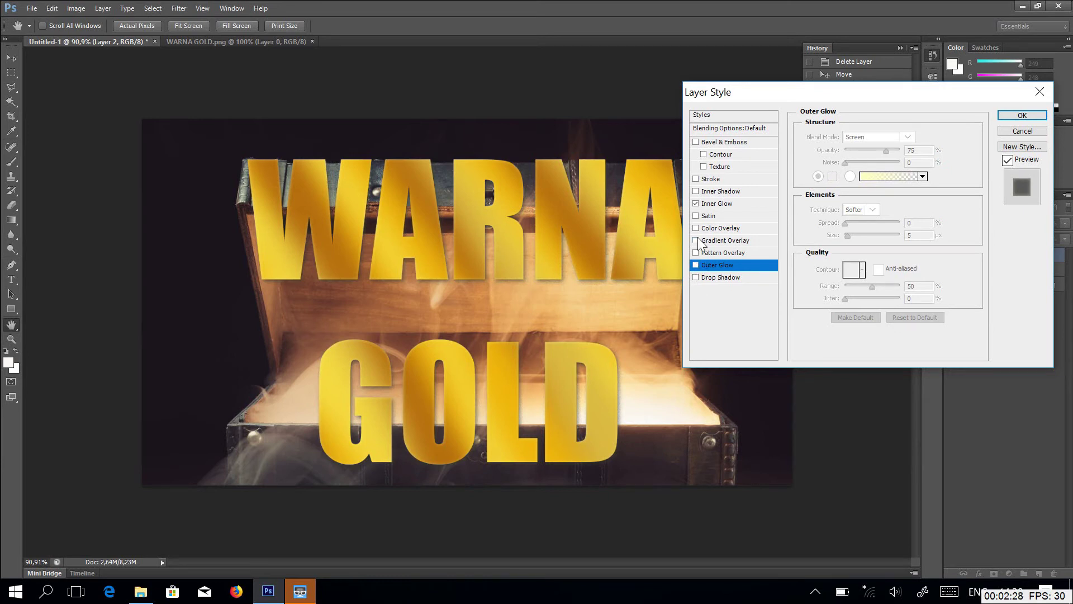
click(723, 204)
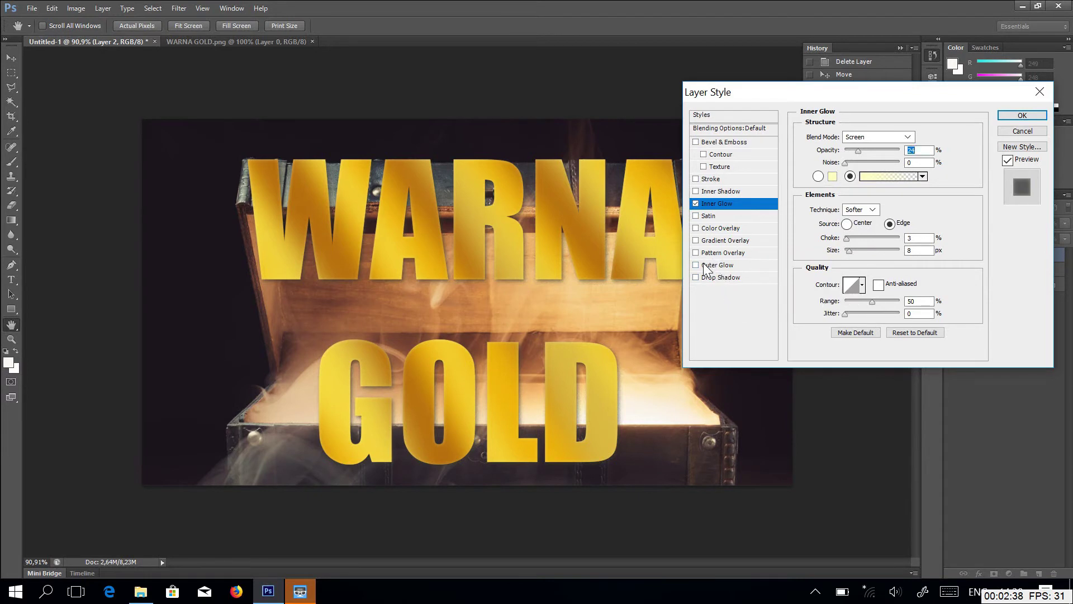
click(704, 265)
click(706, 206)
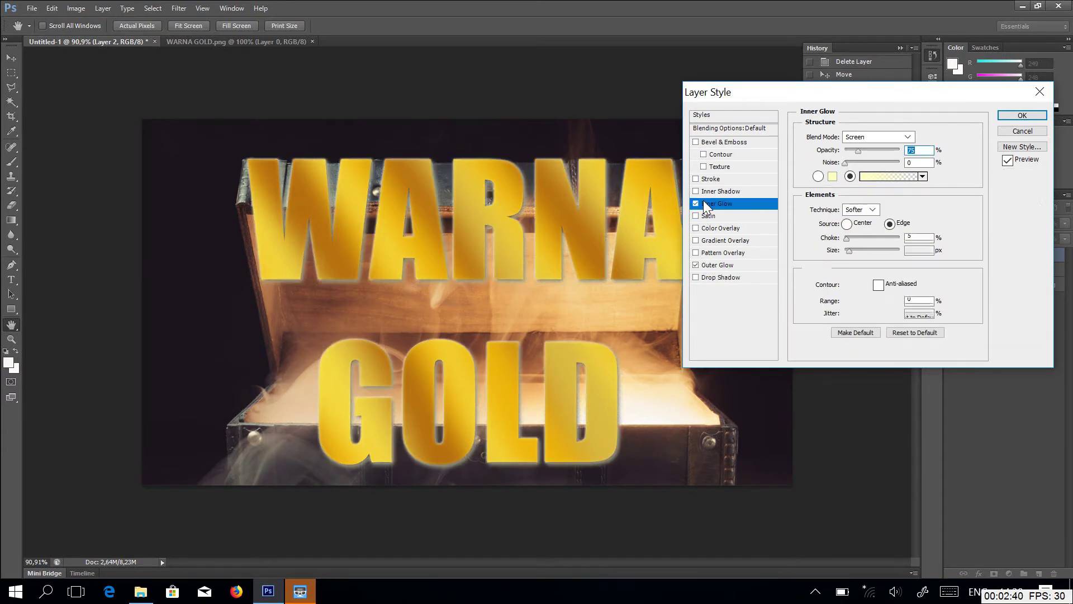
click(696, 266)
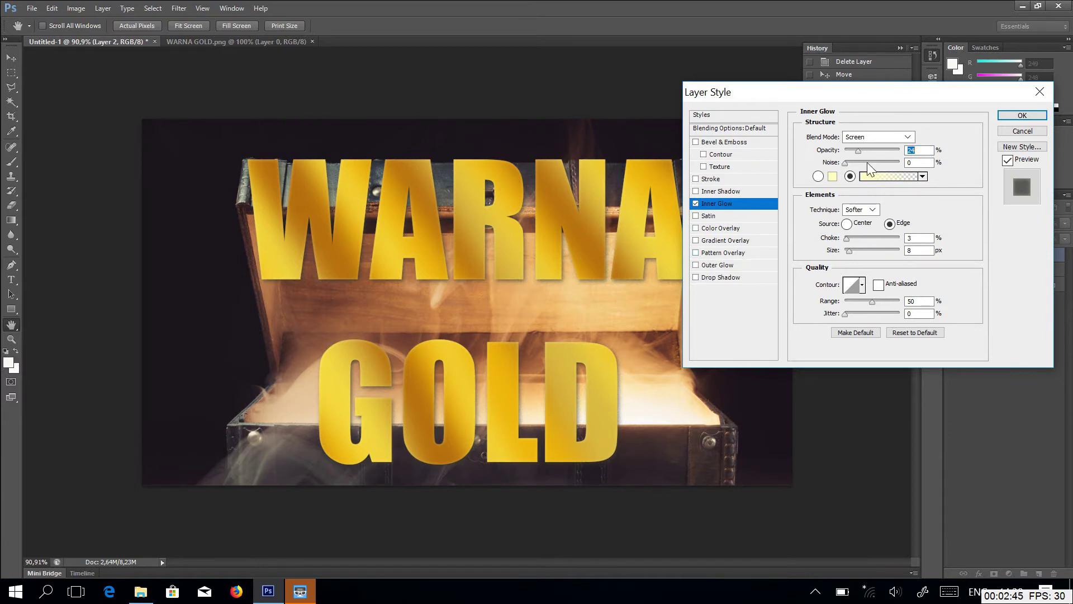
click(1034, 115)
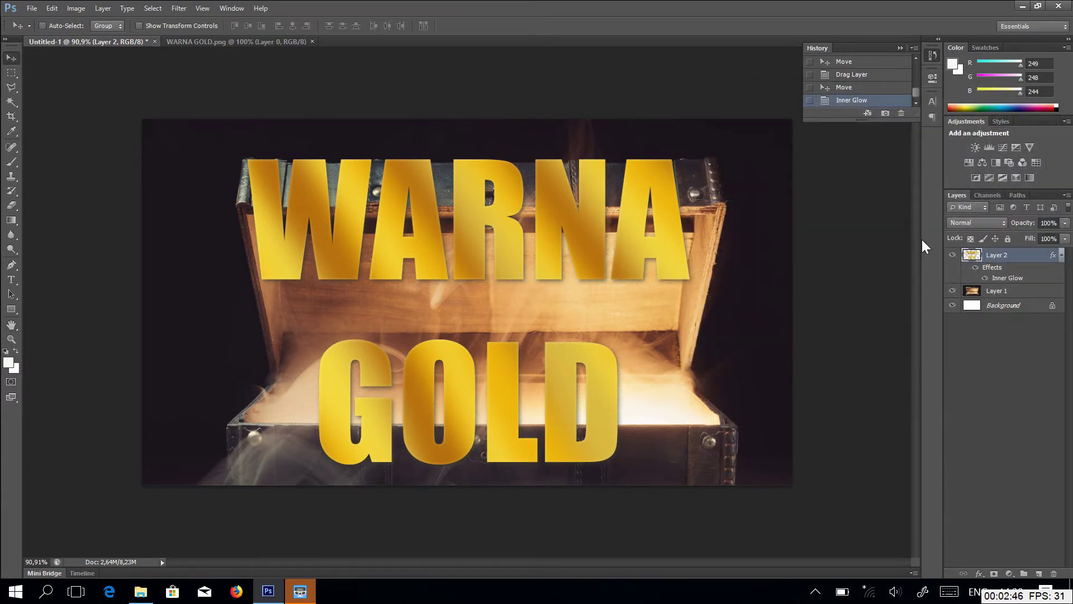
Step: Hide and show the text layer's effects to compare the text with and without the Inner Glow
click(994, 296)
click(975, 267)
click(975, 267)
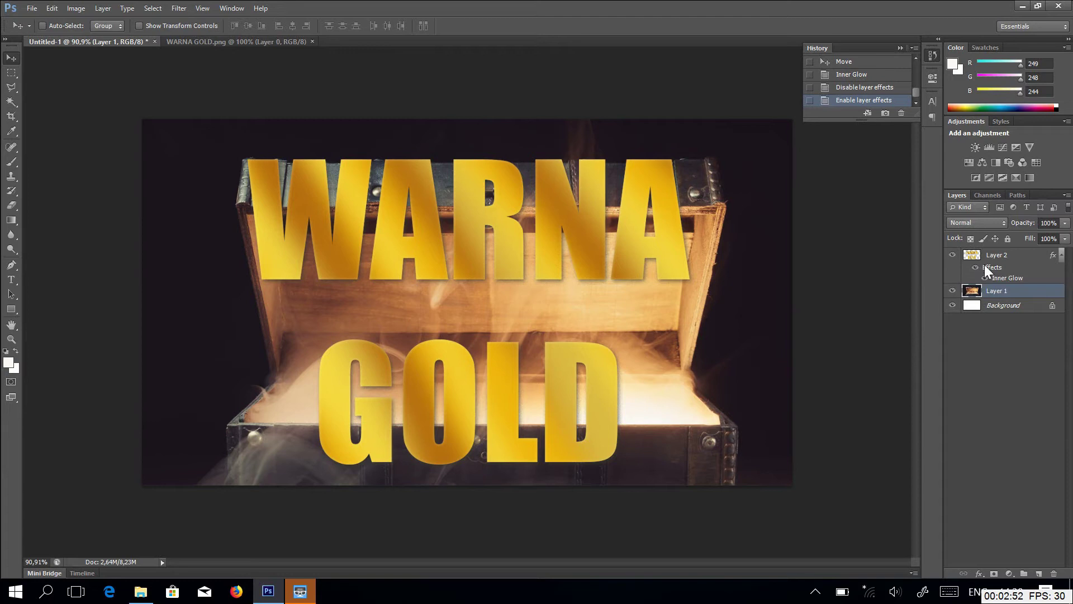
Step: Reopen the text's Inner Glow and set its range to 35%, choke to 35% and size to 7 px
double_click(1030, 276)
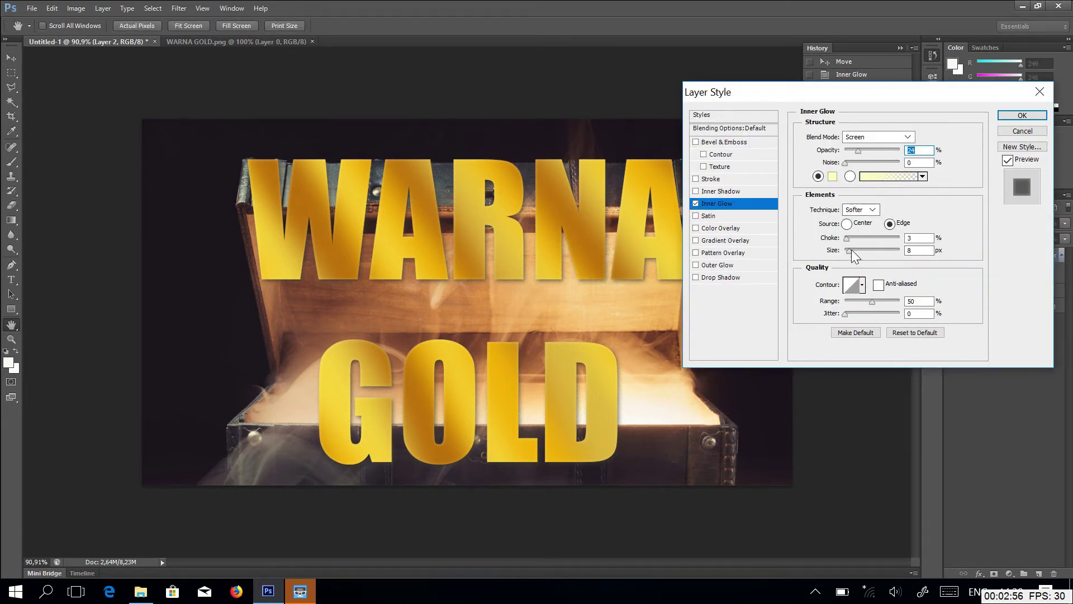
drag(851, 250, 852, 253)
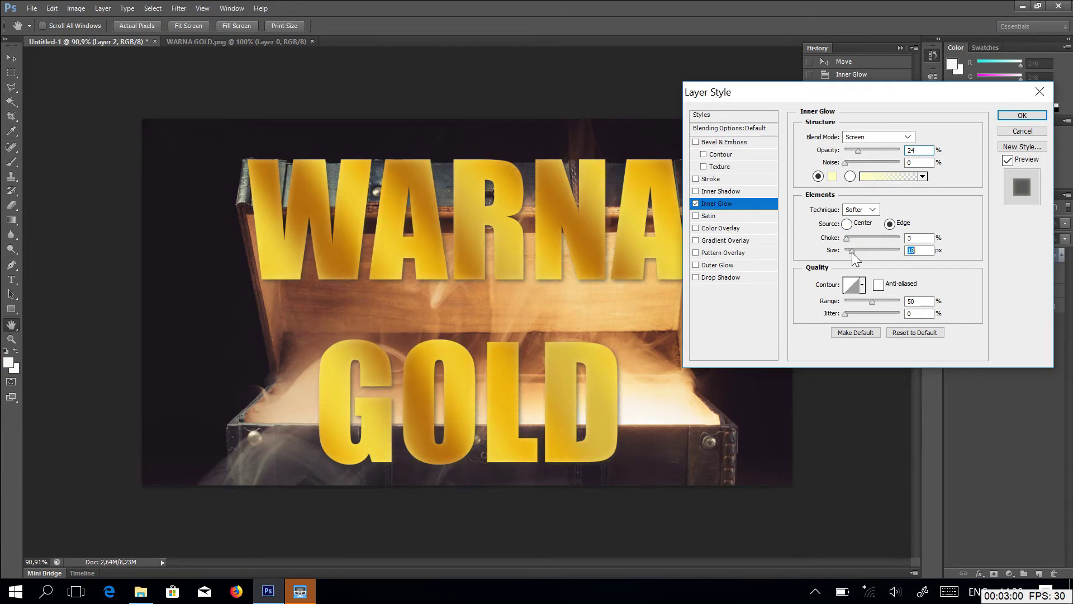
mouse_move(870, 302)
mouse_down()
mouse_move(849, 305)
mouse_move(860, 311)
mouse_up()
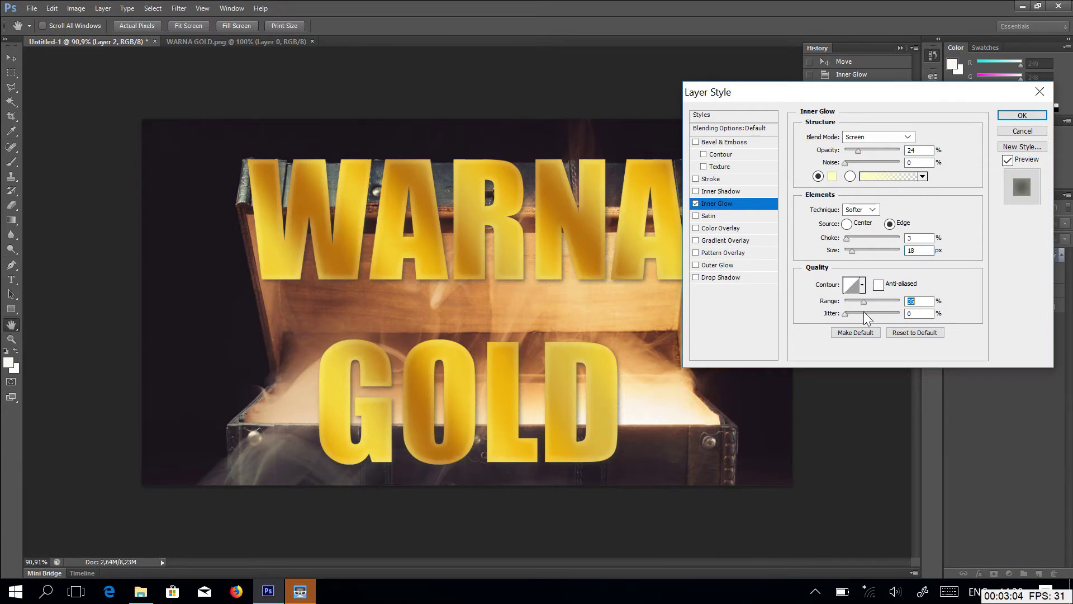
mouse_move(847, 240)
mouse_down()
mouse_move(863, 243)
mouse_move(848, 254)
mouse_up()
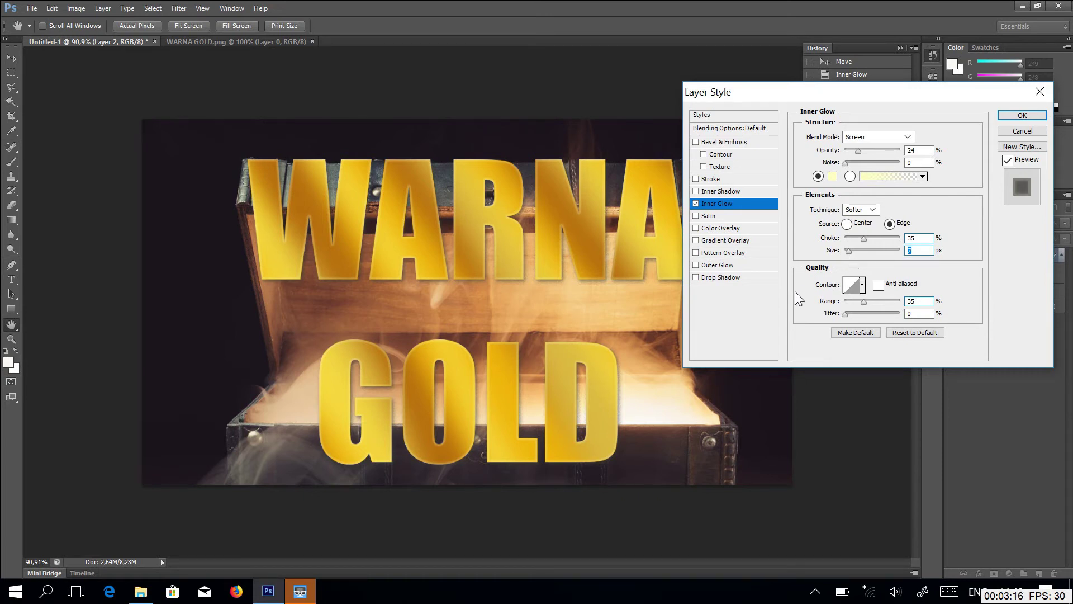
Step: Set the Inner Glow's choke to 8% and opacity to 40%, fine-tune its range and apply the layer style
mouse_move(856, 149)
mouse_down()
mouse_move(883, 154)
mouse_move(871, 154)
mouse_up()
drag(864, 239, 846, 236)
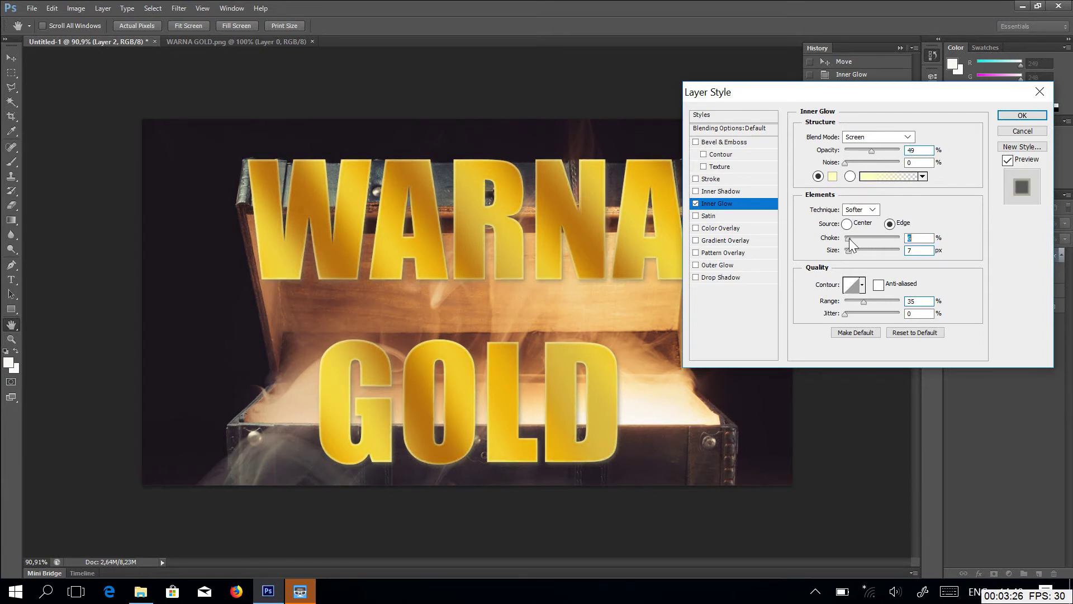
text(8)
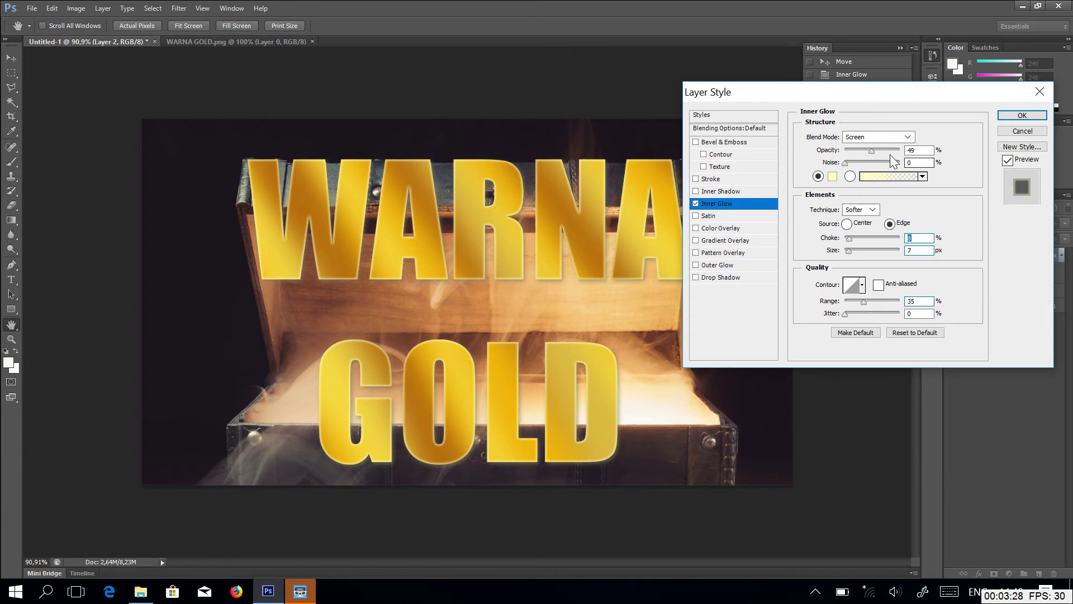
drag(871, 152, 863, 153)
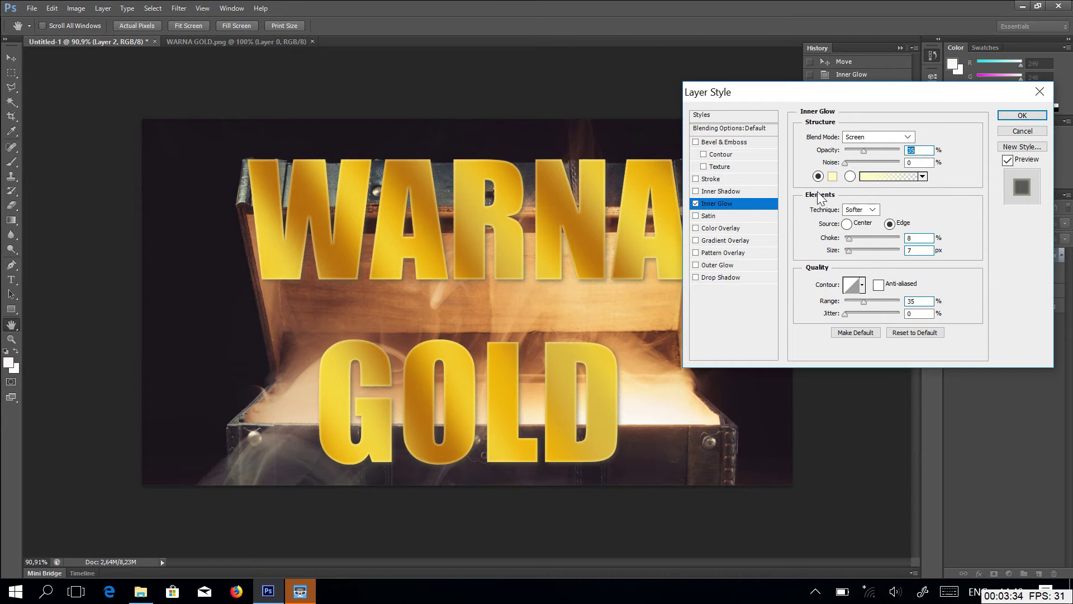
drag(858, 150, 861, 151)
text(40)
drag(863, 301, 864, 303)
click(1021, 115)
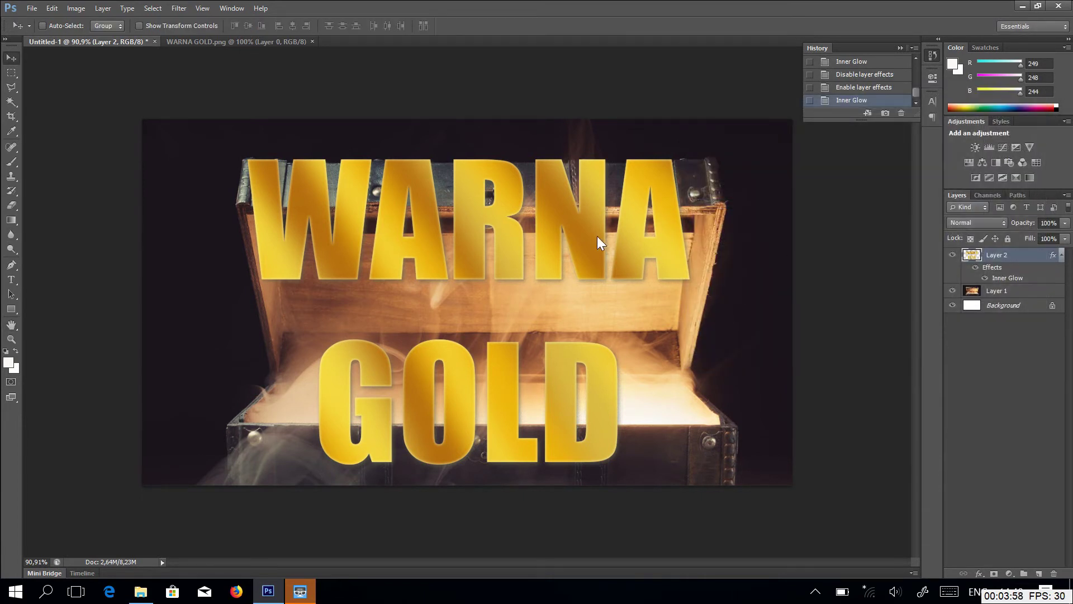
Step: Try a different opacity on the treasure chest layer and return it to 100%
click(1017, 292)
click(1063, 238)
drag(1063, 240, 1068, 237)
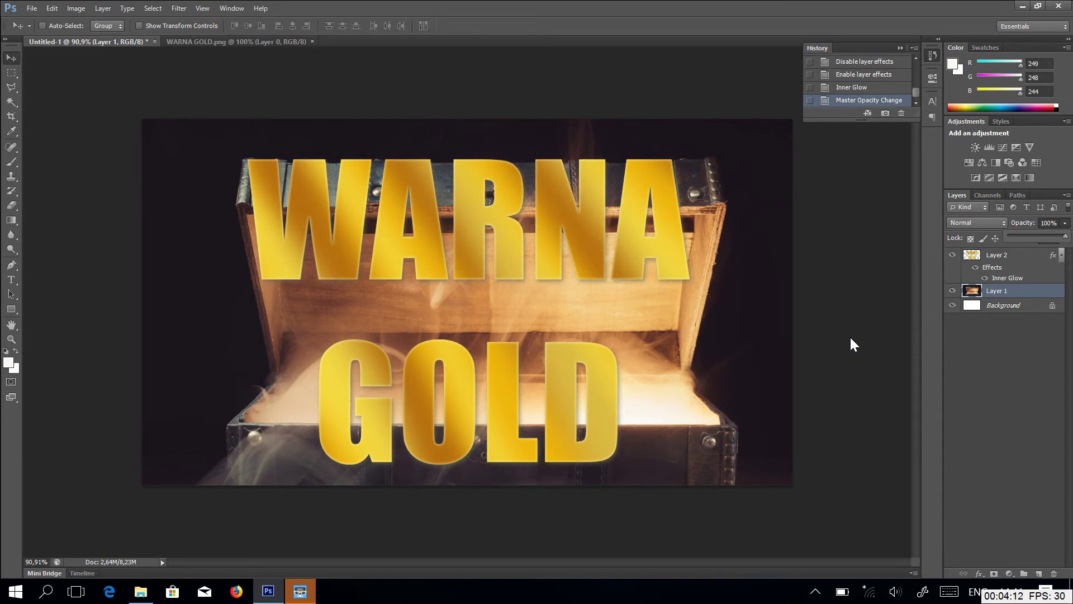
click(844, 307)
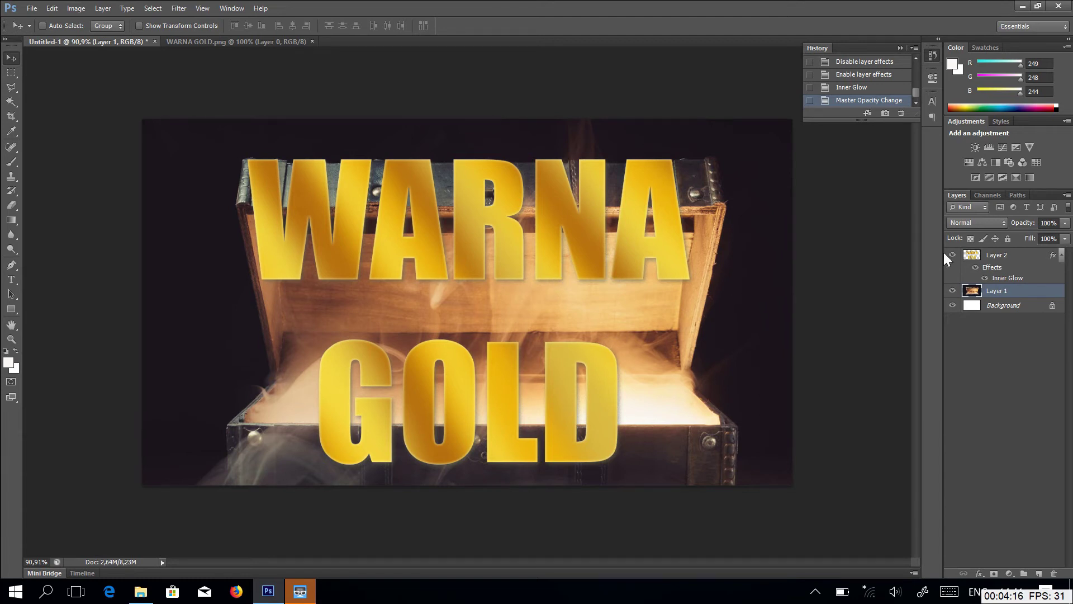
click(1011, 259)
key(ctrl+t)
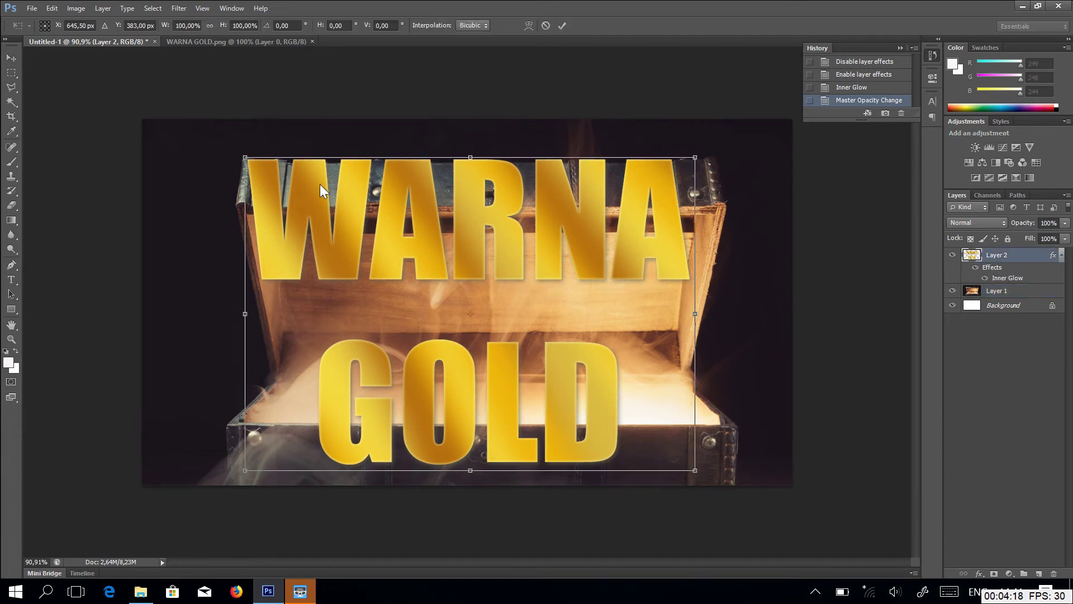
drag(255, 161, 365, 239)
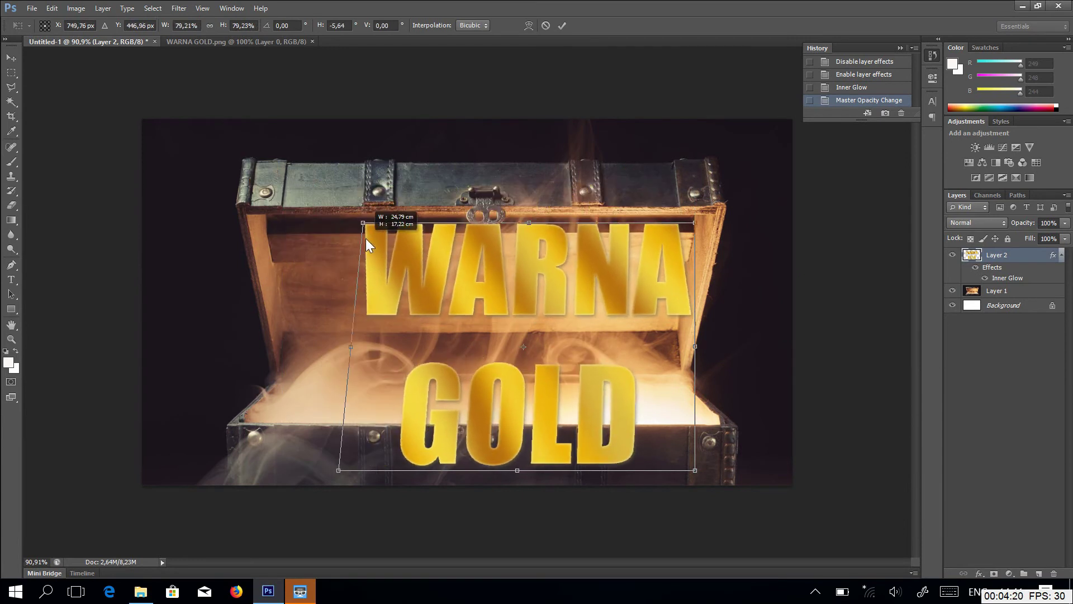
key(Escape)
key(ctrl+t)
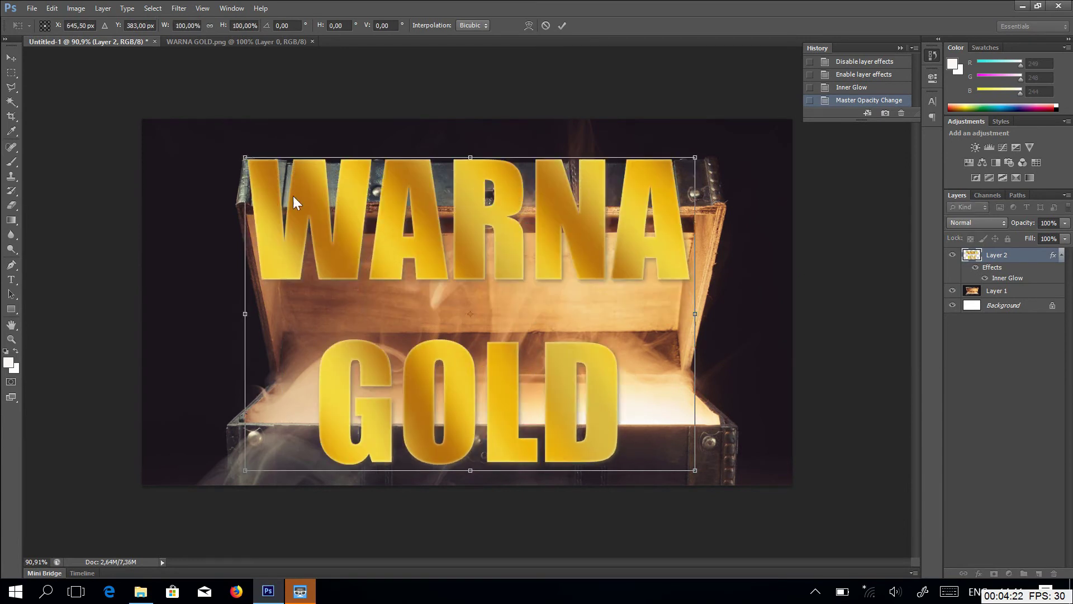
drag(245, 159, 381, 287)
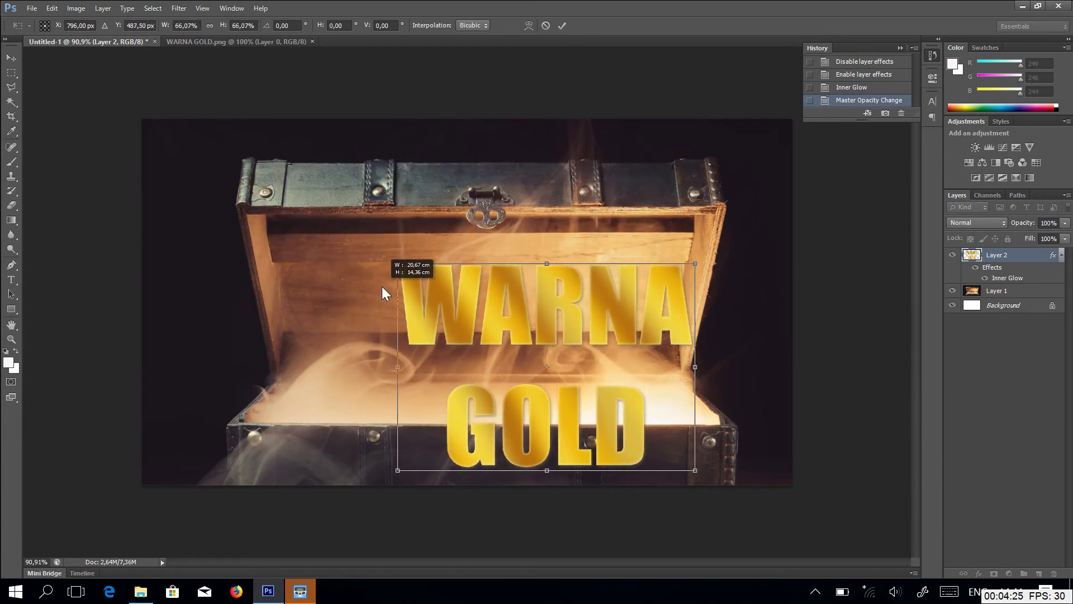
drag(491, 320, 438, 272)
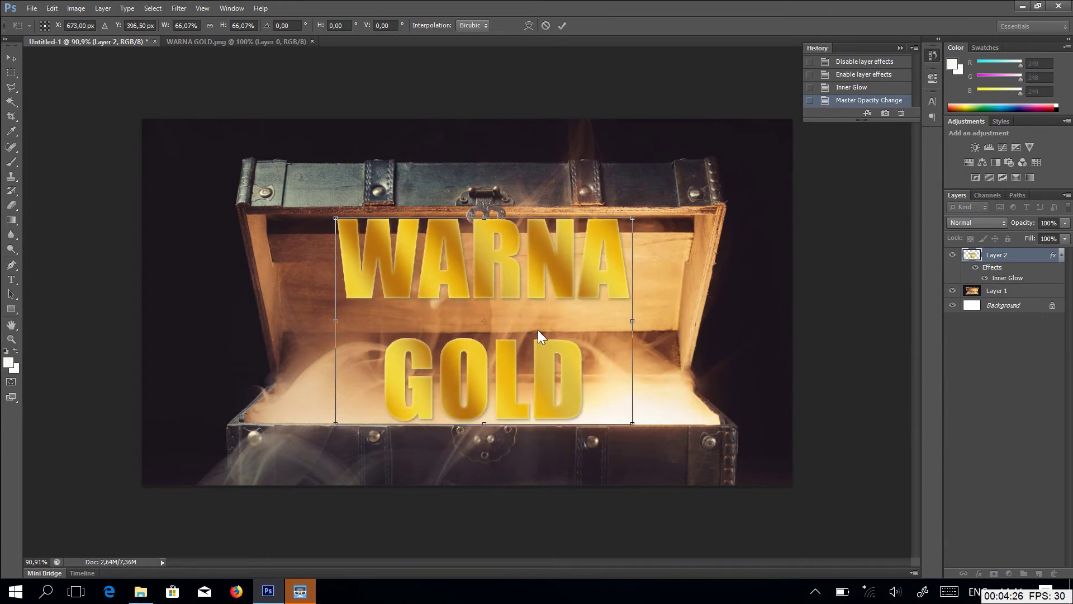
key(ctrl+z)
key(Escape)
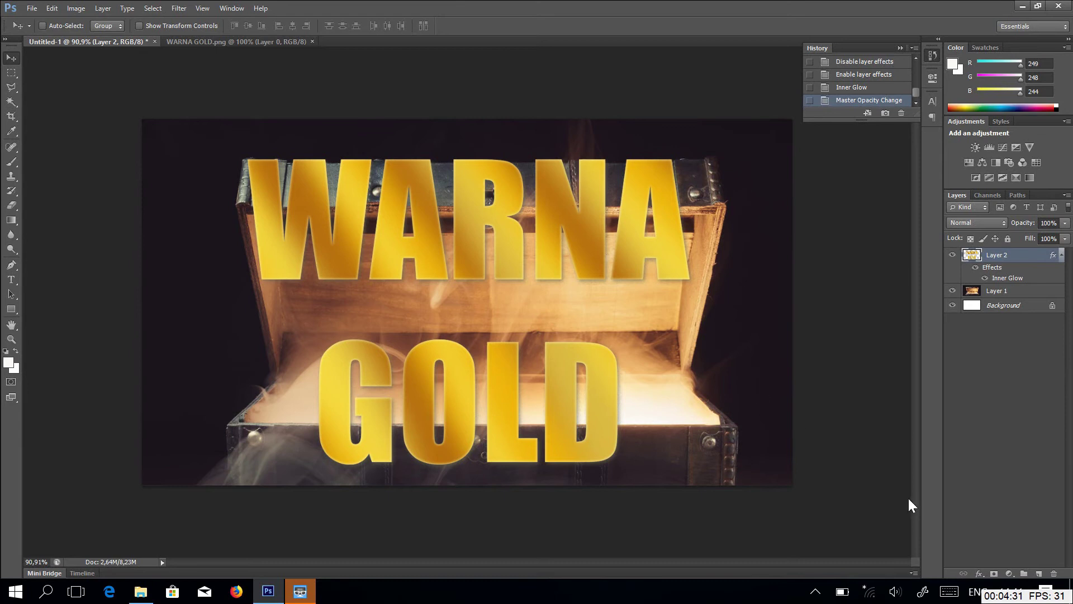
Step: Set the foreground colour to the near-black 050505
key(alt)
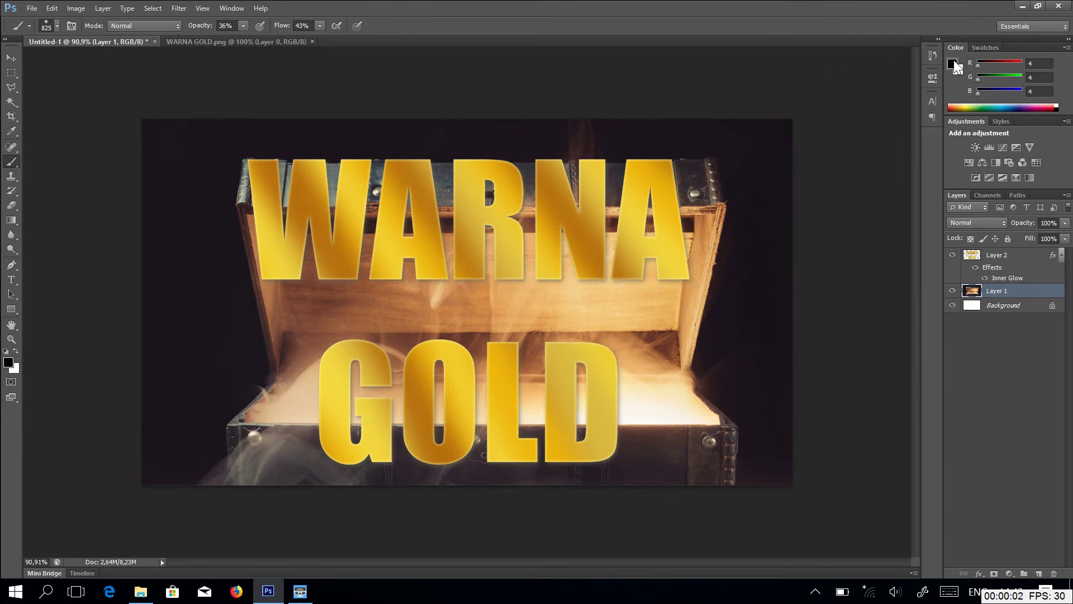
key(i)
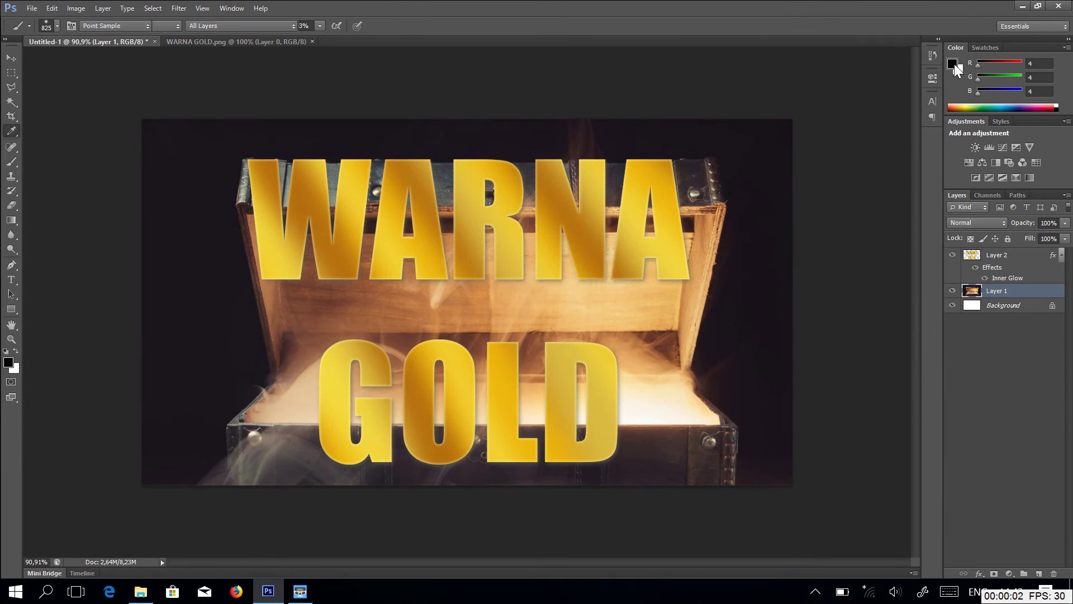
click(953, 64)
click(291, 290)
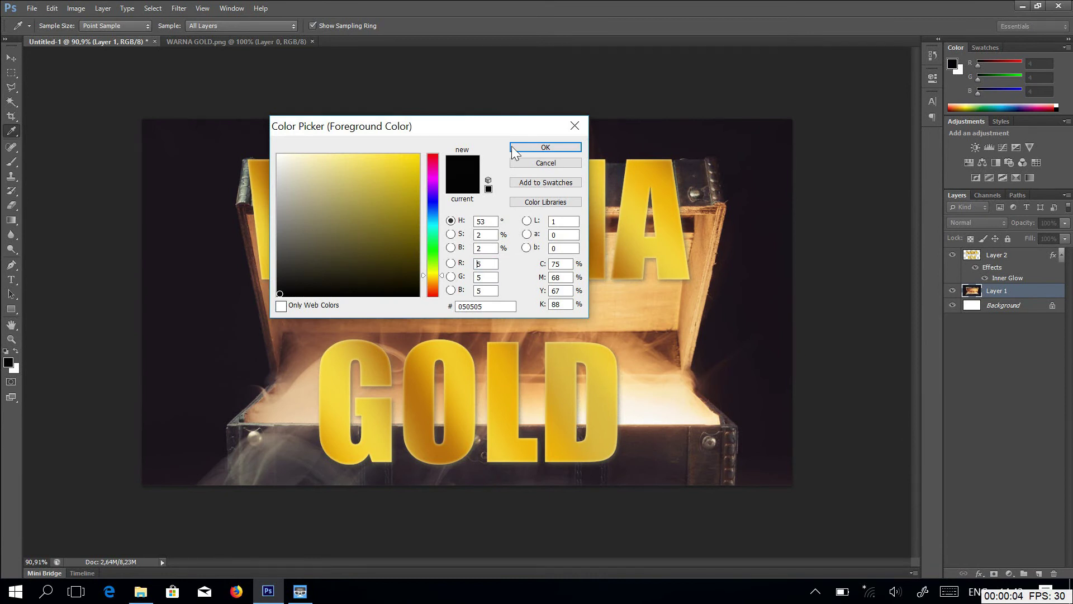
click(545, 147)
Step: Darken the treasure chest layer around and behind the text with broad strokes of an 825 px brush at 36% opacity
key(b)
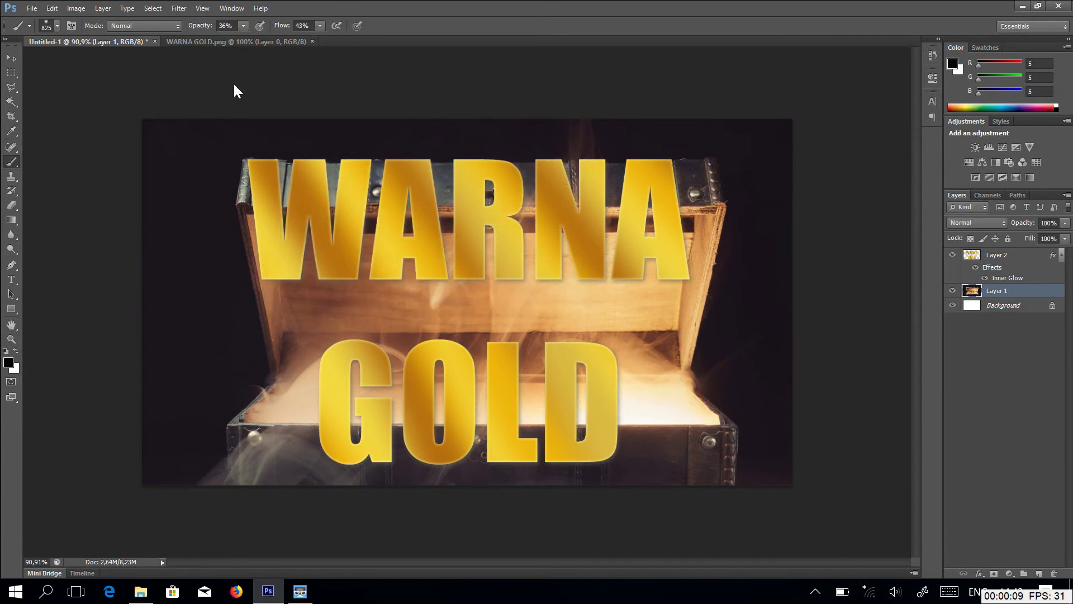
mouse_move(314, 96)
mouse_down()
mouse_move(88, 355)
mouse_move(334, 217)
mouse_move(190, 390)
mouse_move(525, 150)
mouse_move(857, 43)
mouse_move(719, 152)
mouse_up()
mouse_move(859, 386)
mouse_down()
mouse_move(805, 505)
mouse_move(822, 407)
mouse_move(792, 245)
mouse_move(830, 230)
mouse_move(701, 212)
mouse_move(410, 253)
mouse_up()
drag(162, 456, 547, 548)
mouse_move(797, 550)
mouse_down()
mouse_move(110, 352)
mouse_move(256, 136)
mouse_move(707, 91)
mouse_move(501, 187)
mouse_move(167, 397)
mouse_up()
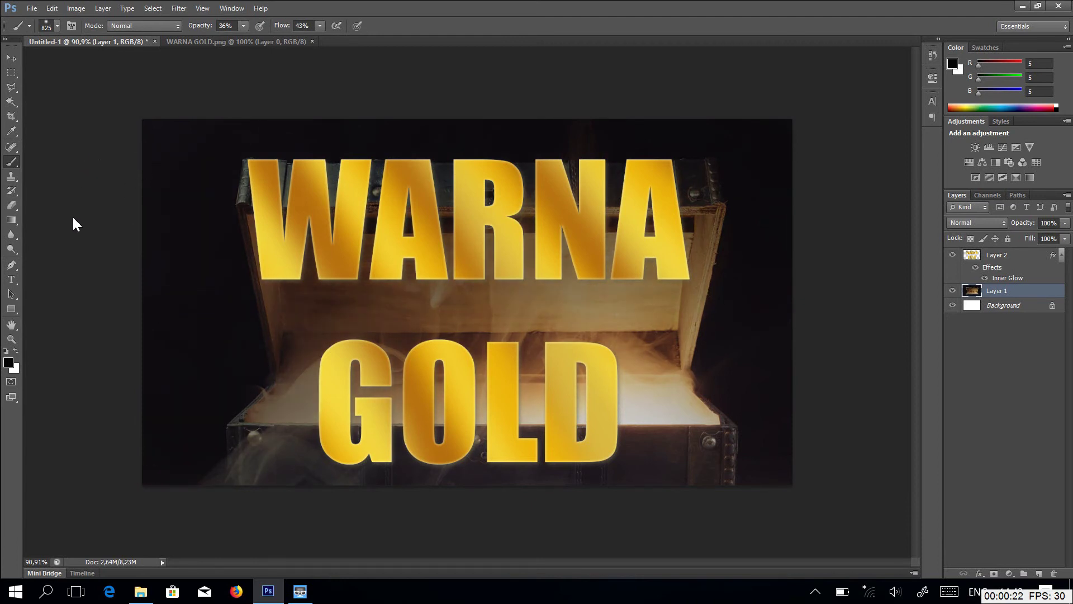
Step: Stamp scattered star sparkles into the treasure chest layer using the Eraser with the star tip enlarged to 127 px
click(11, 206)
click(57, 26)
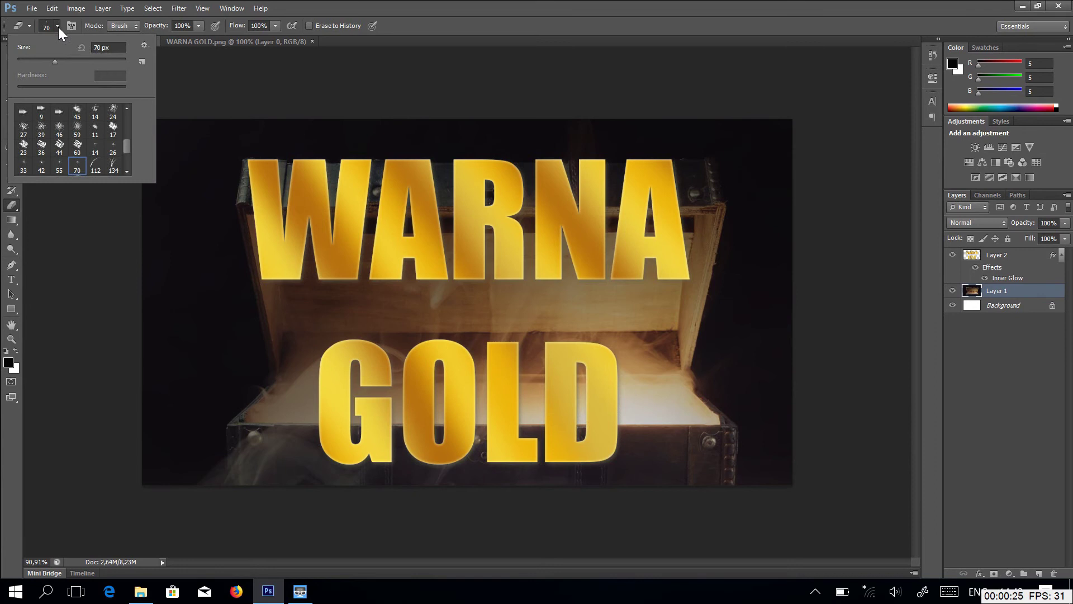
scroll(72, 121, down, 1)
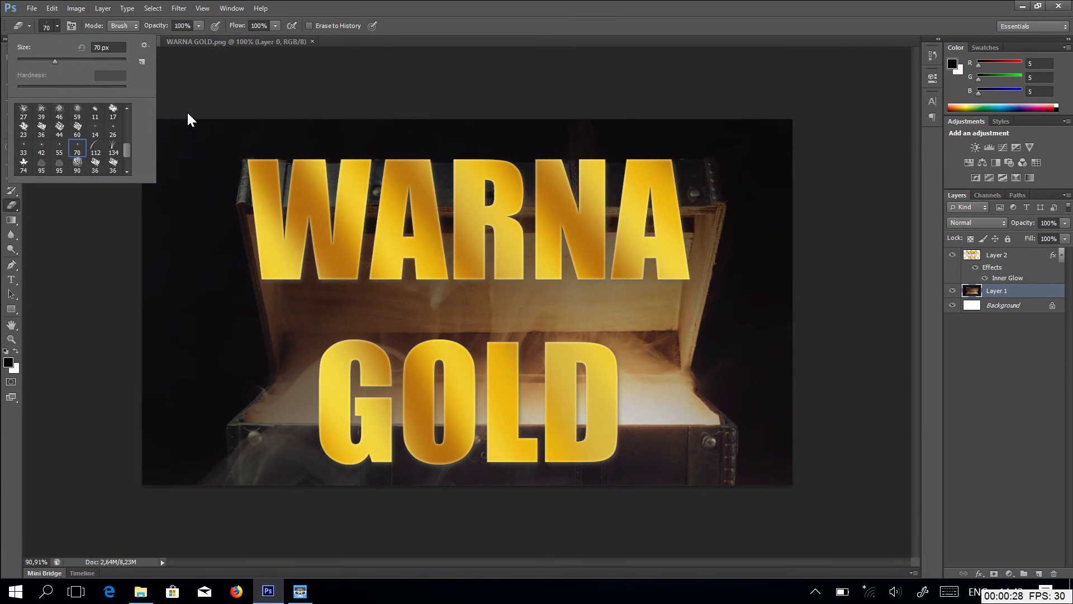
click(189, 96)
click(56, 26)
click(78, 60)
click(250, 304)
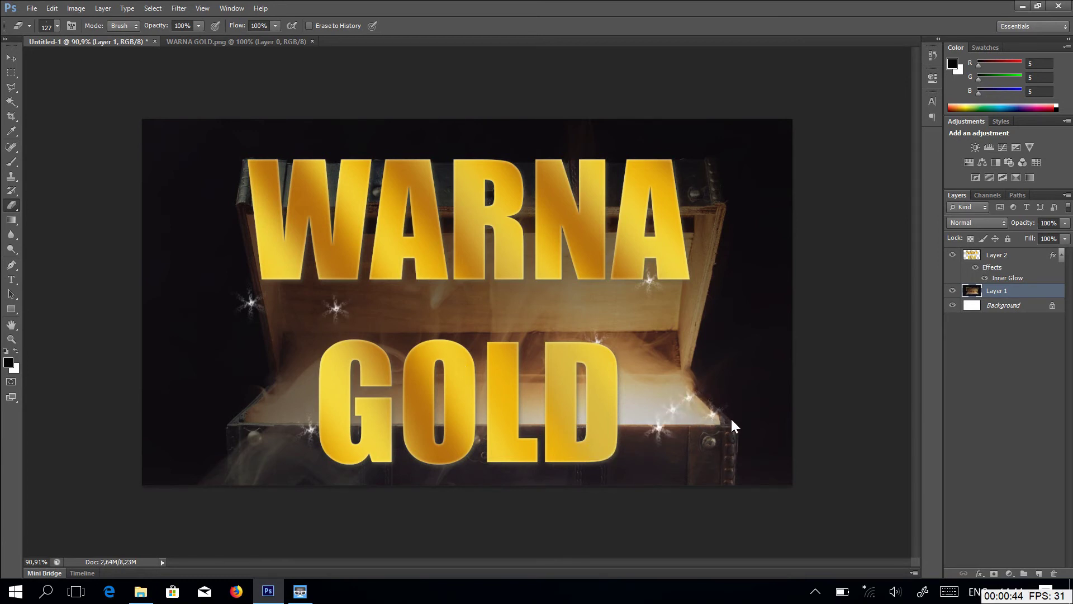
mouse_move(698, 405)
mouse_down()
mouse_move(659, 424)
mouse_move(687, 414)
mouse_up()
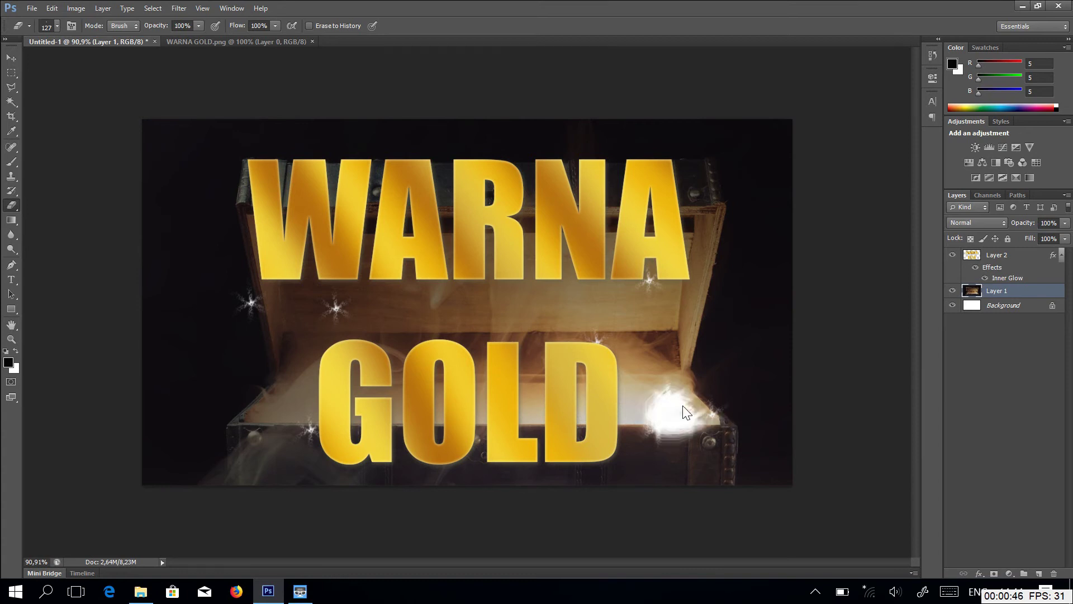
click(931, 55)
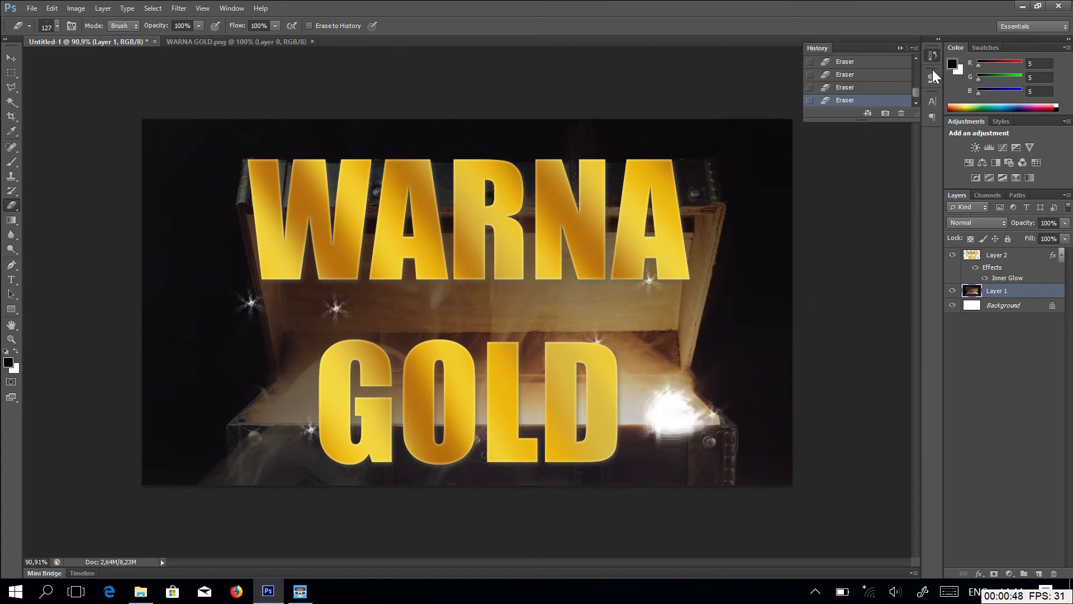
click(853, 67)
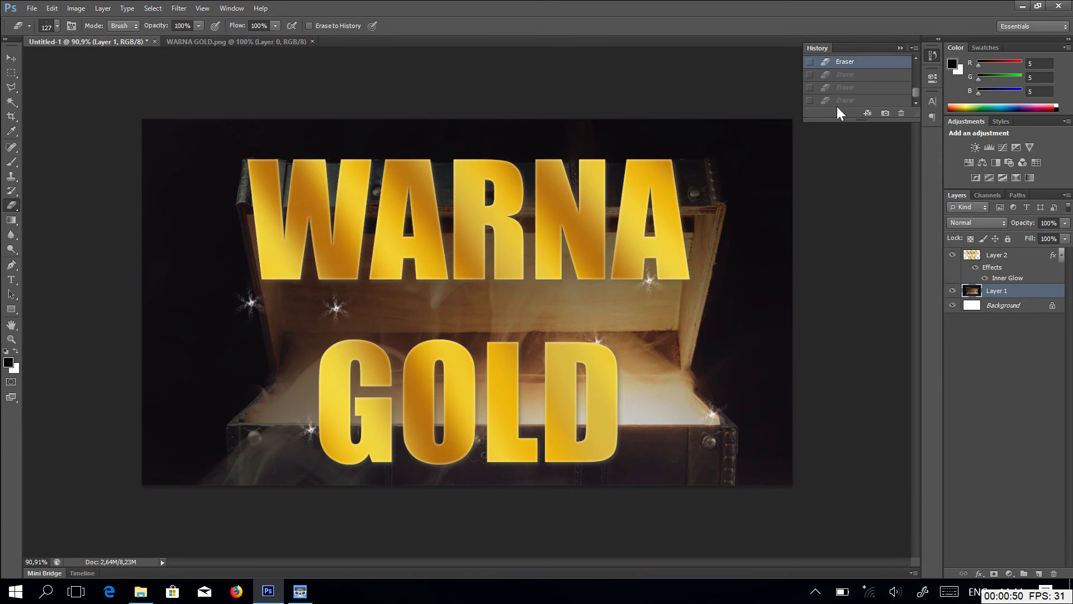
key(ctrl+z)
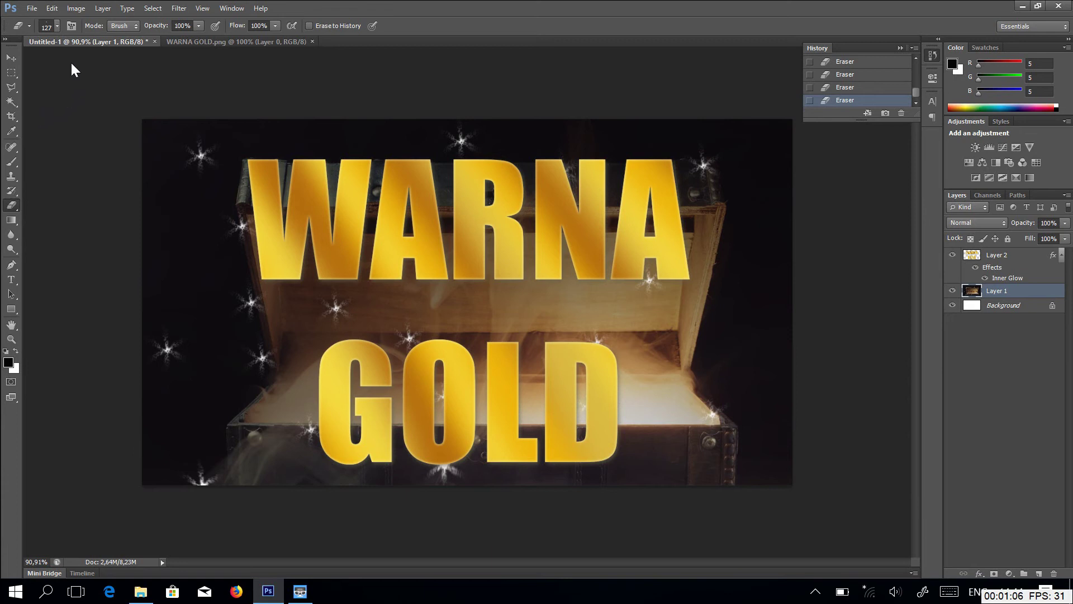
click(57, 26)
click(120, 61)
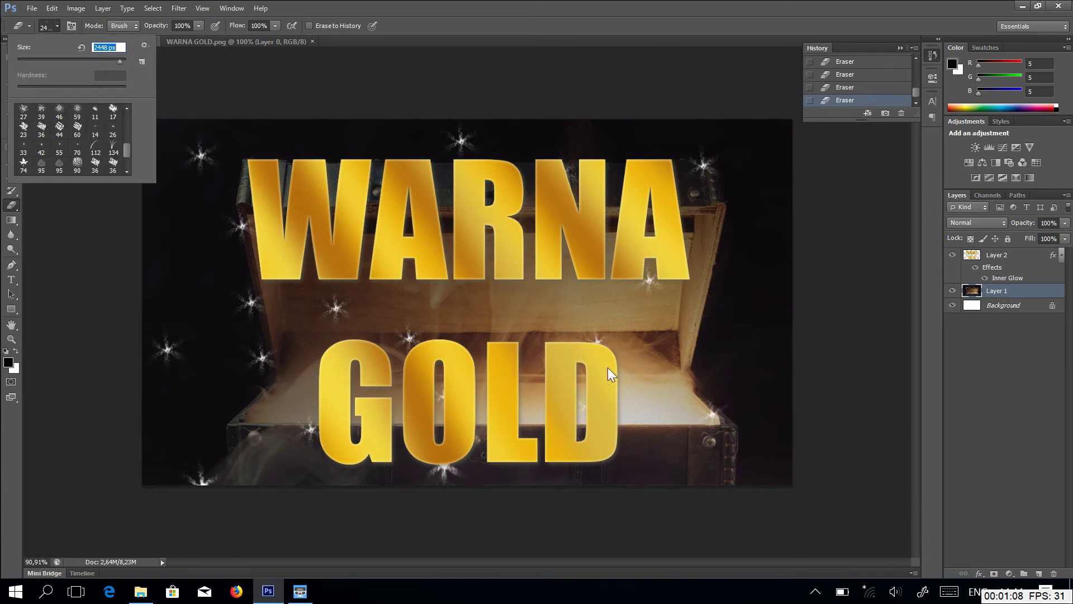
click(689, 411)
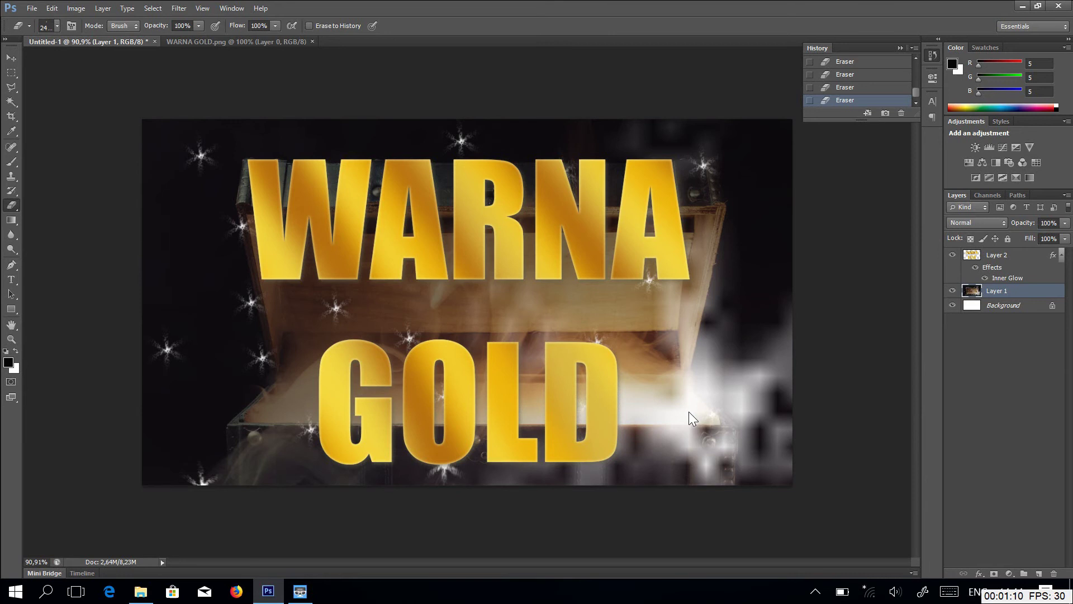
key(ctrl+z)
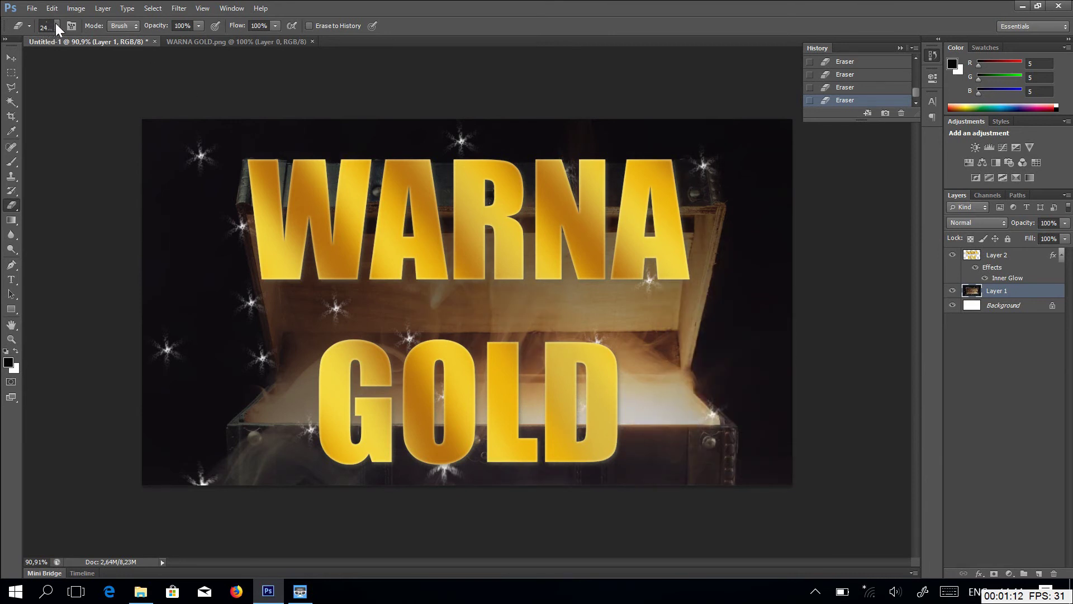
Step: Set the star eraser's size to 226 px and stamp dense sparkles along the glowing chest opening behind GOLD
click(57, 26)
click(99, 59)
click(683, 405)
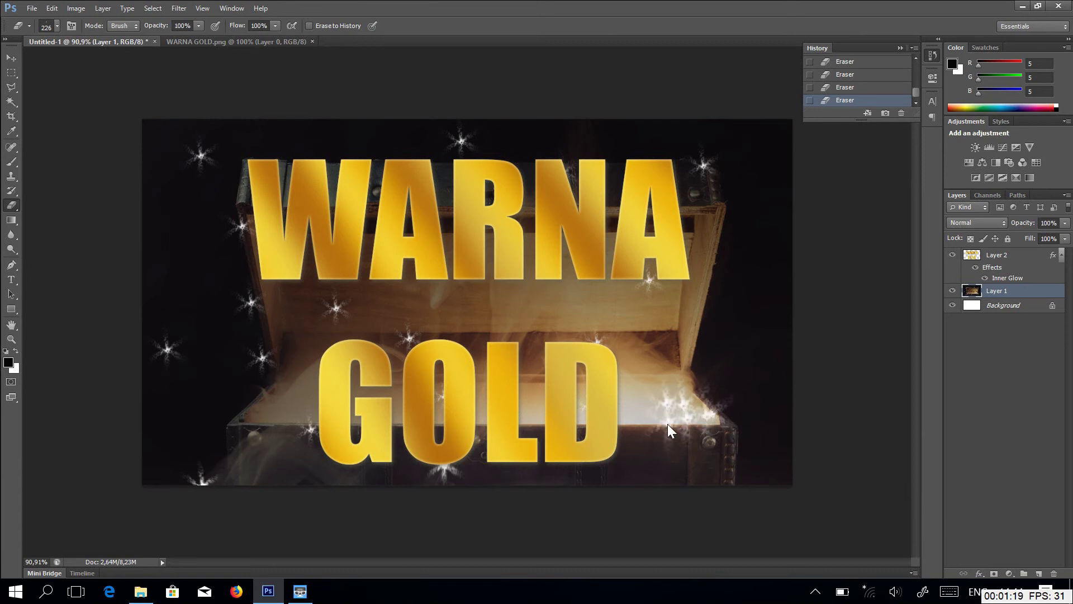
click(658, 388)
click(677, 386)
click(701, 395)
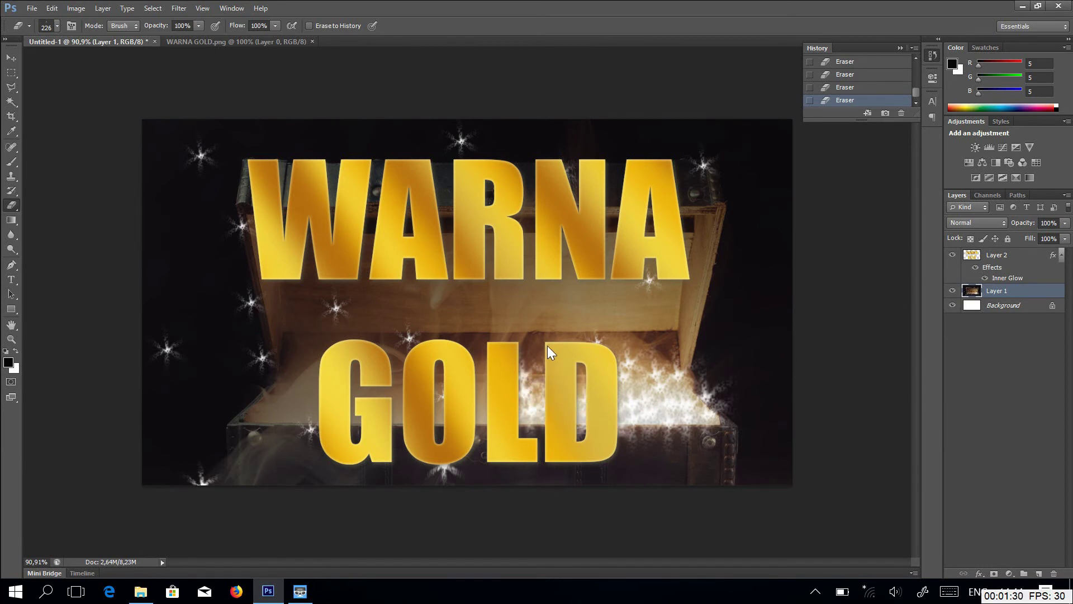
drag(548, 349, 521, 320)
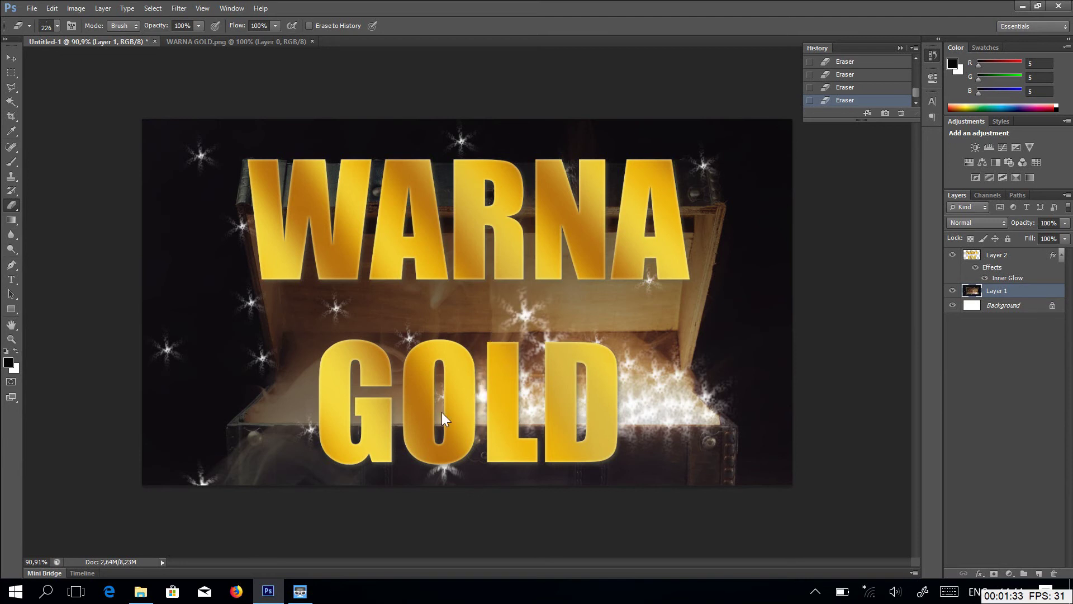
drag(363, 412, 294, 413)
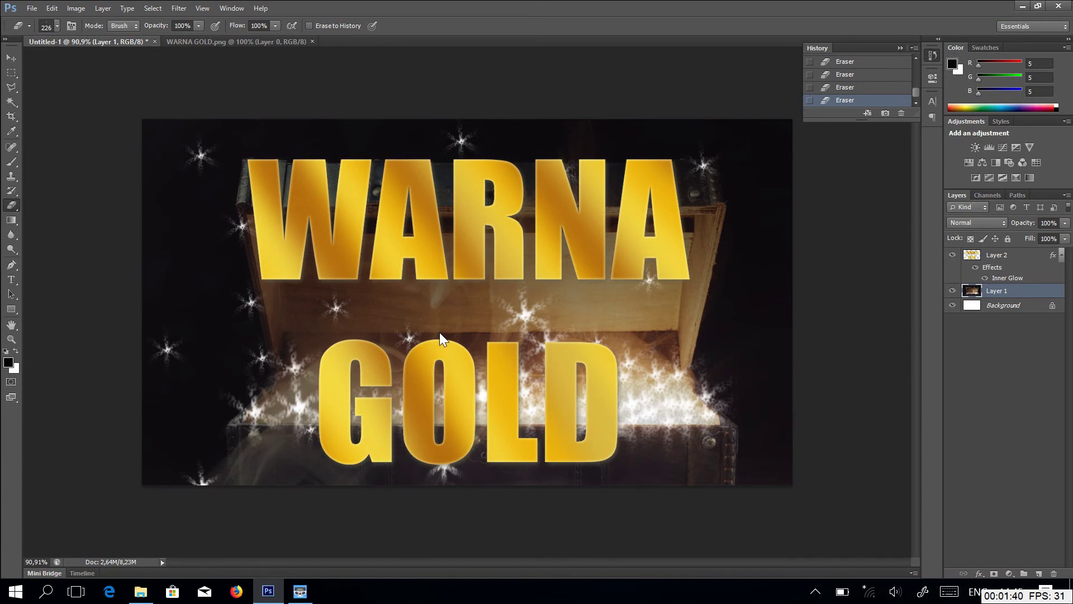
Step: Select the gold text layer, switch to the Brush tool and set the foreground colour to the near-white fdfdf9
click(1006, 255)
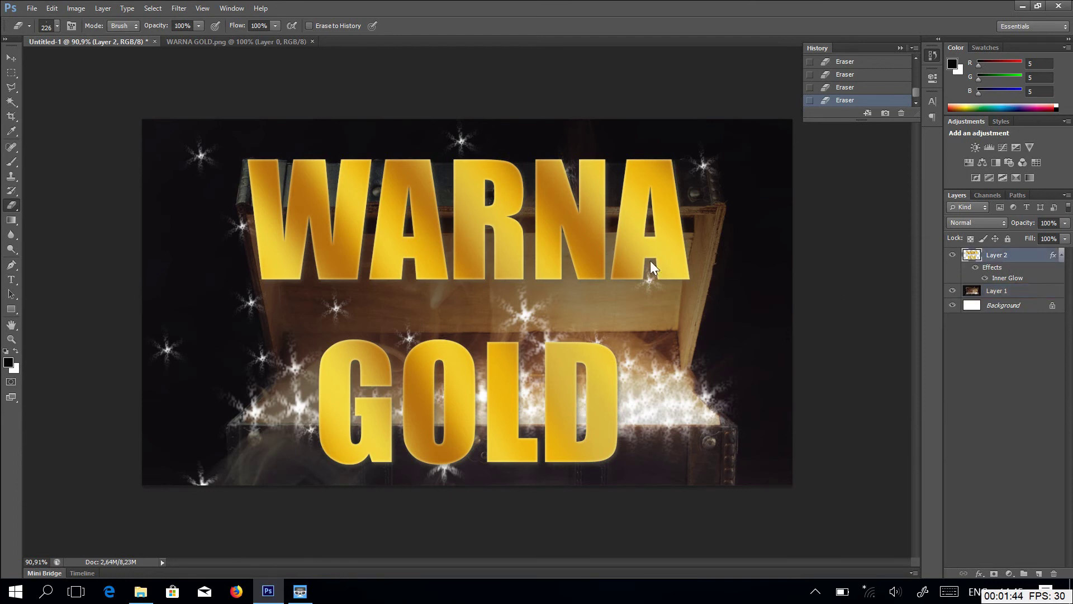
click(12, 162)
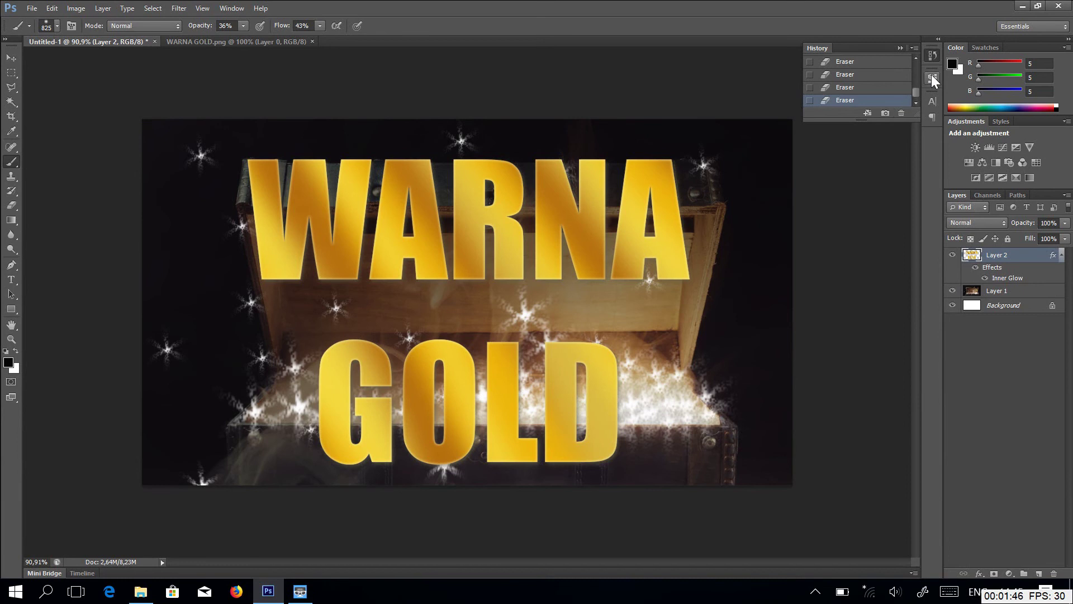
click(952, 63)
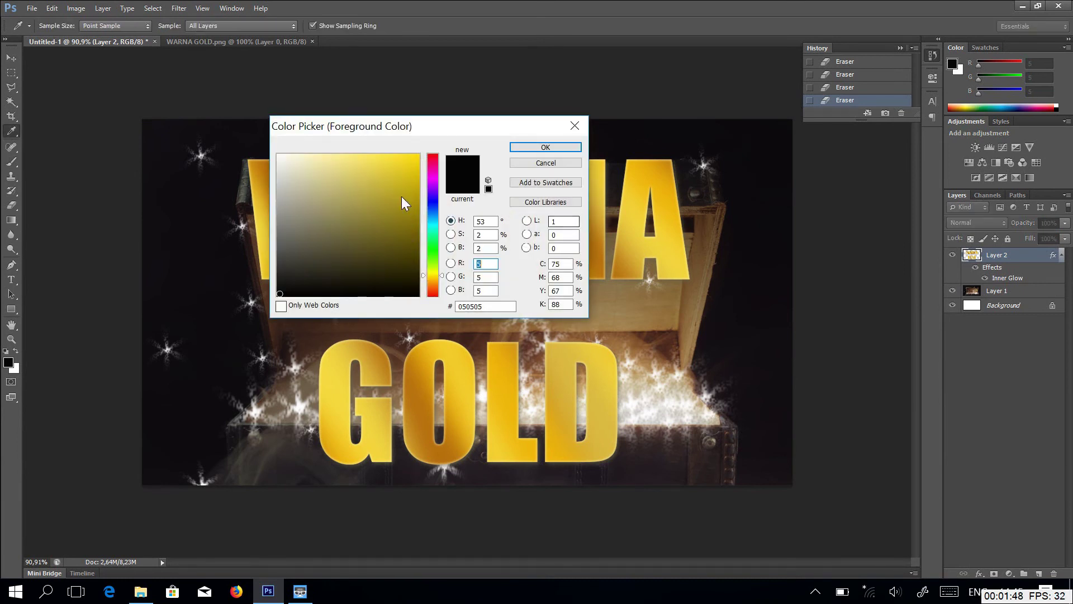
click(280, 155)
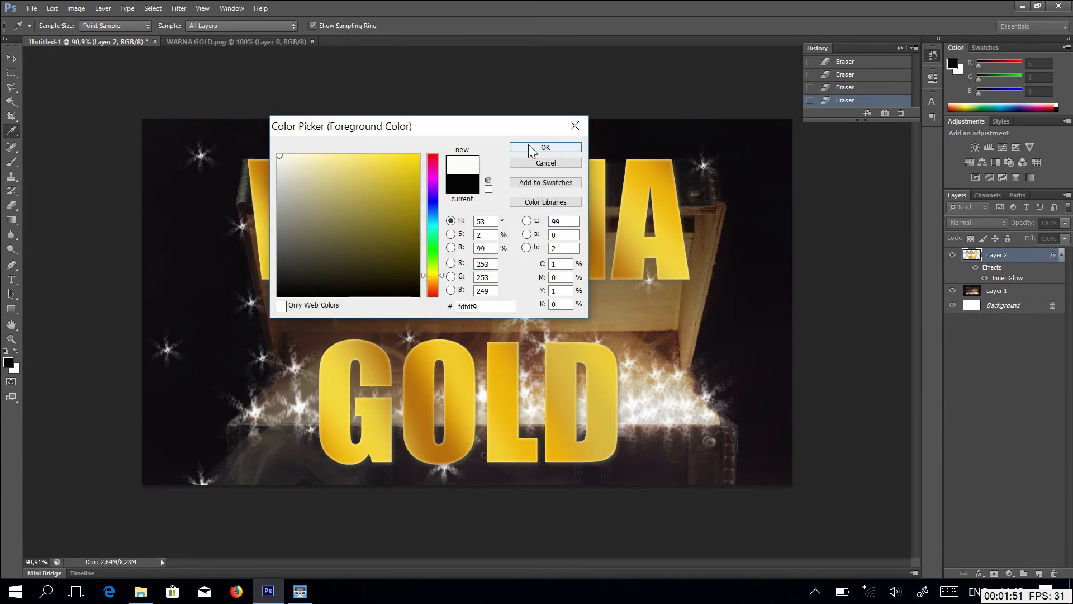
click(545, 147)
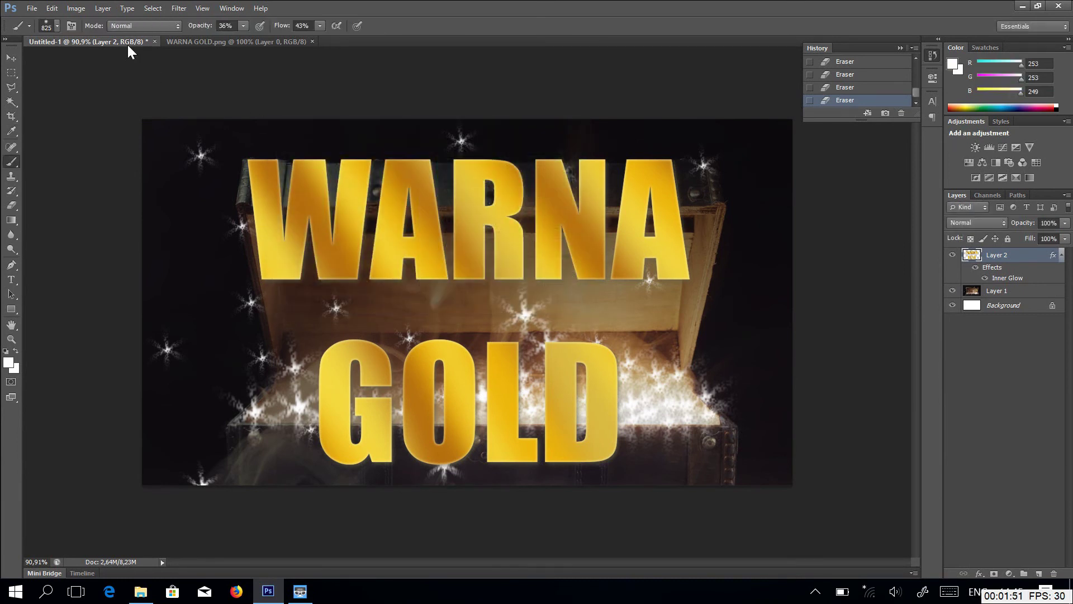
Step: Choose the 70 px star brush tip and stamp a trial sparkle on the W of WARNA
click(57, 25)
scroll(86, 137, down, 5)
scroll(90, 146, down, 3)
click(75, 164)
click(262, 185)
Step: Raise the brush's opacity and flow to 100% and set its size to 170 px
click(243, 26)
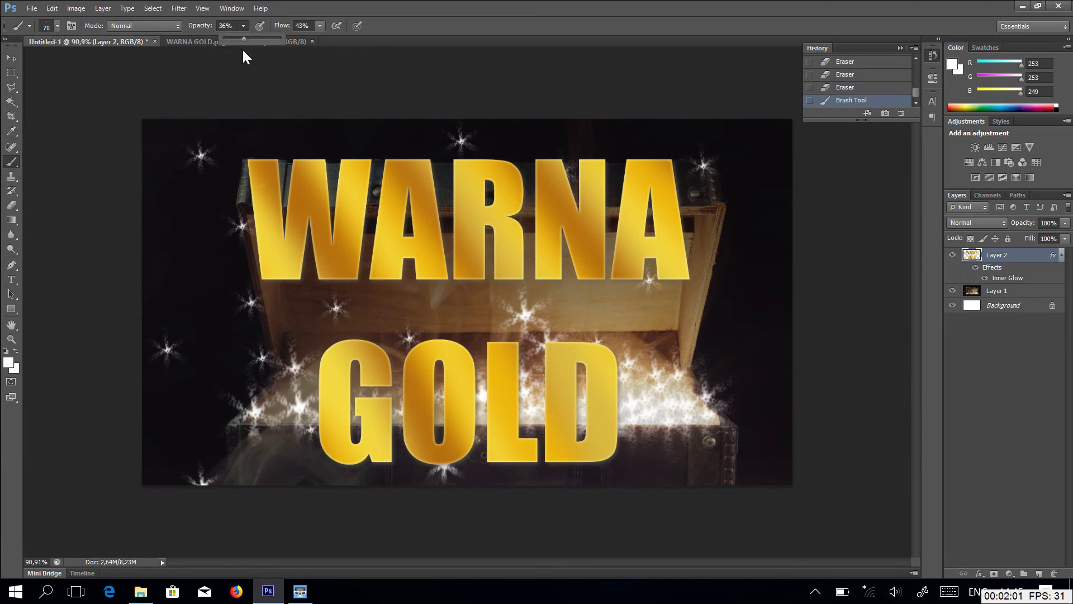
drag(245, 38, 365, 47)
click(320, 26)
click(57, 26)
click(91, 60)
click(260, 223)
click(271, 229)
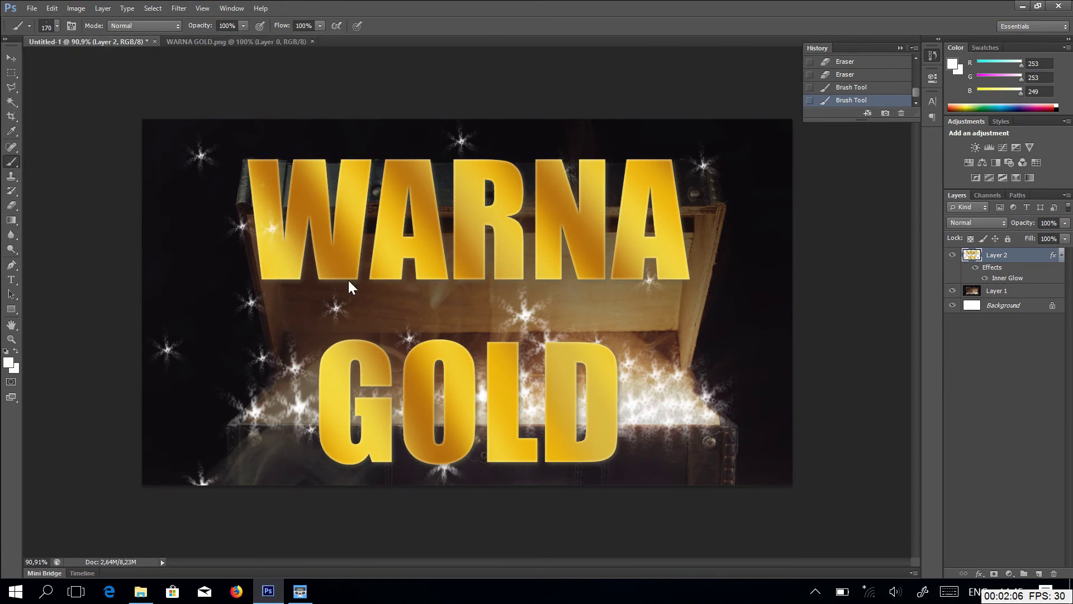
key(ctrl+z)
Step: Stamp white star sparkles on the WARNA GOLD letters, including the W's lower edge and top corner and the final A's top
click(355, 279)
click(664, 161)
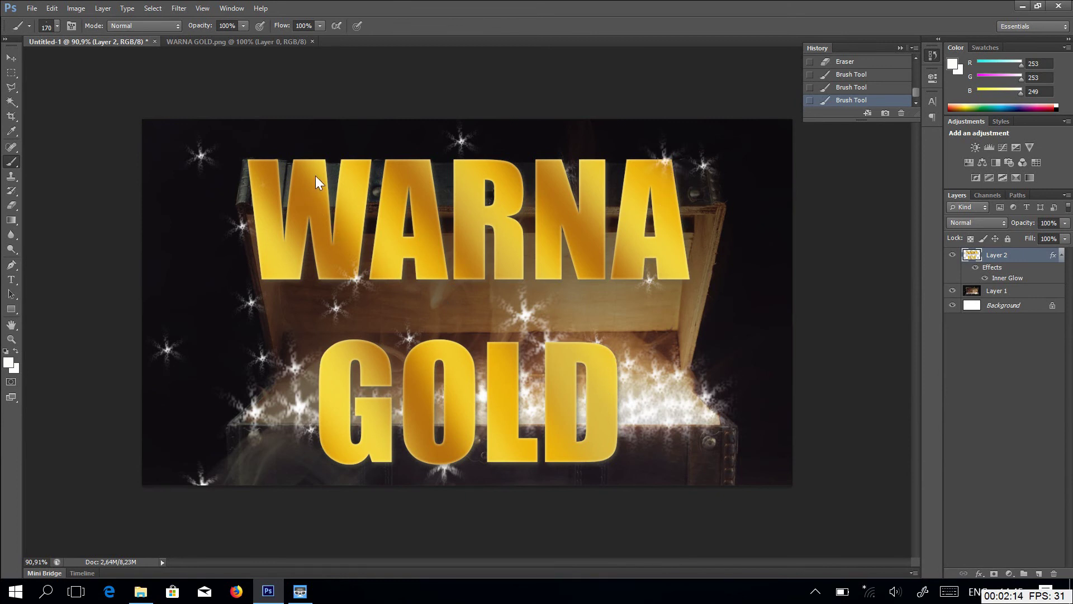
click(271, 162)
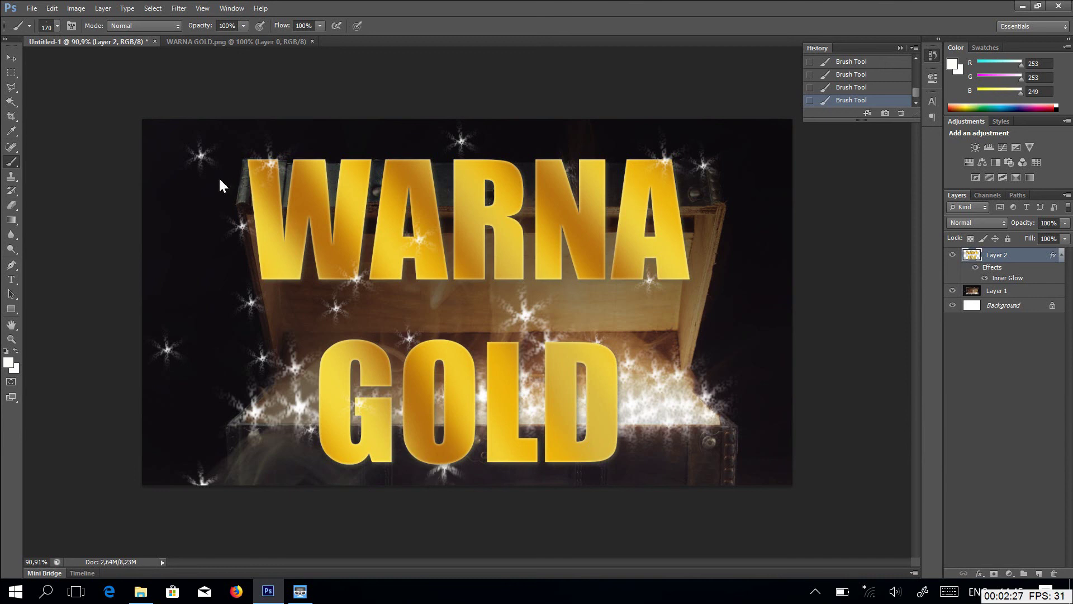
Step: Save the composition as a JPEG named GOLD in the gold folder with quality 5 (Medium) and Baseline ("Standard") format
click(10, 58)
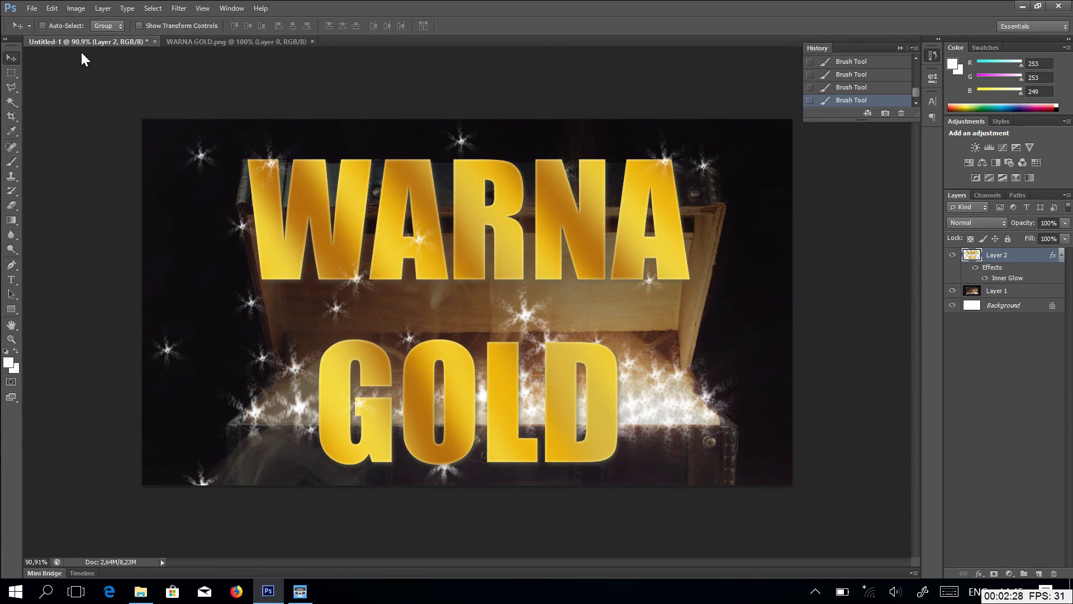
click(32, 8)
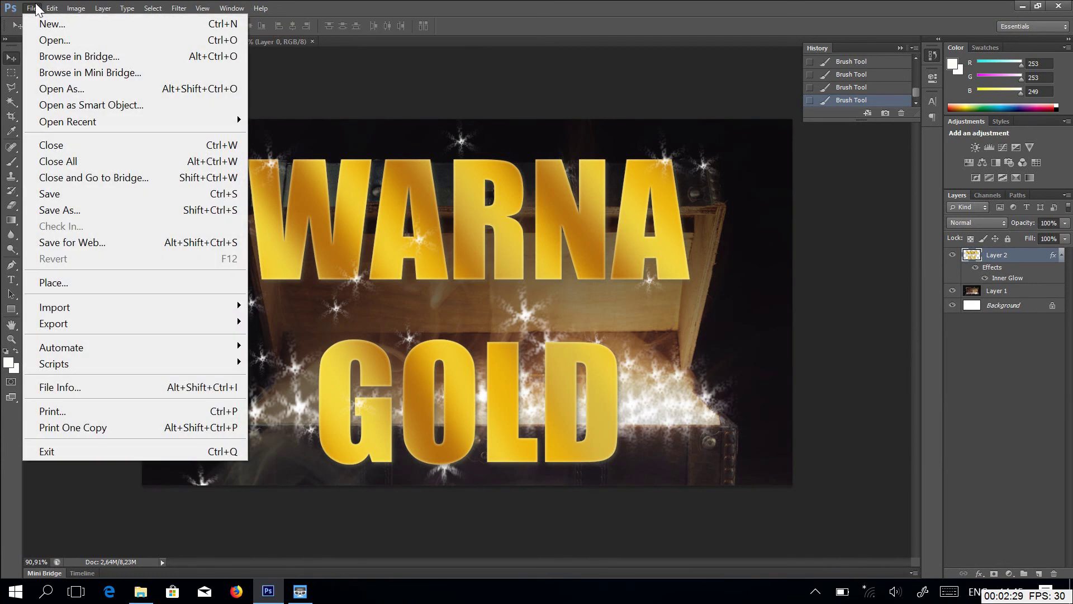
click(78, 207)
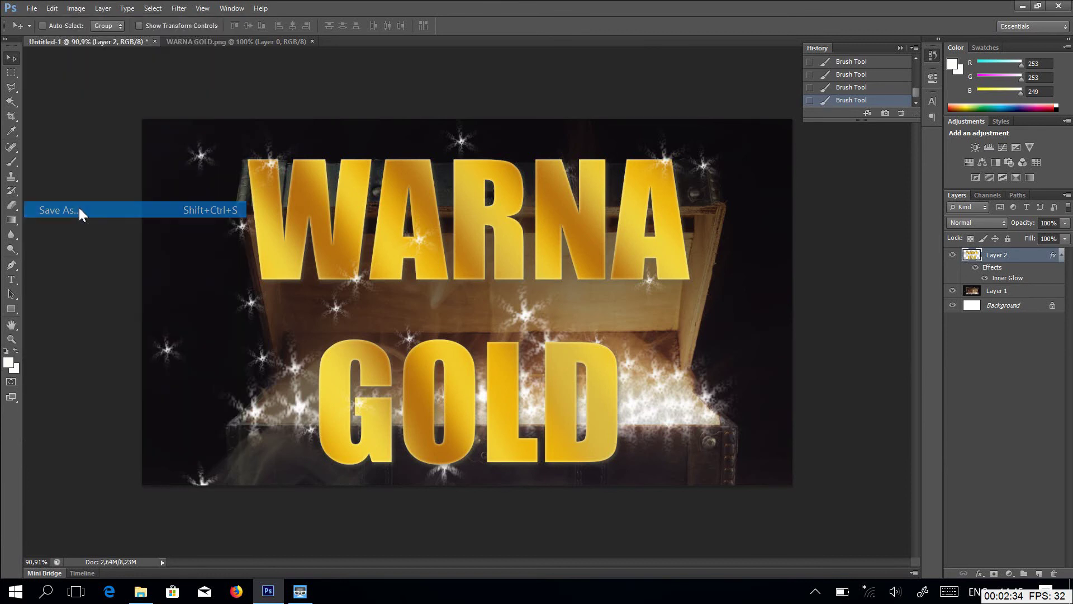
click(525, 365)
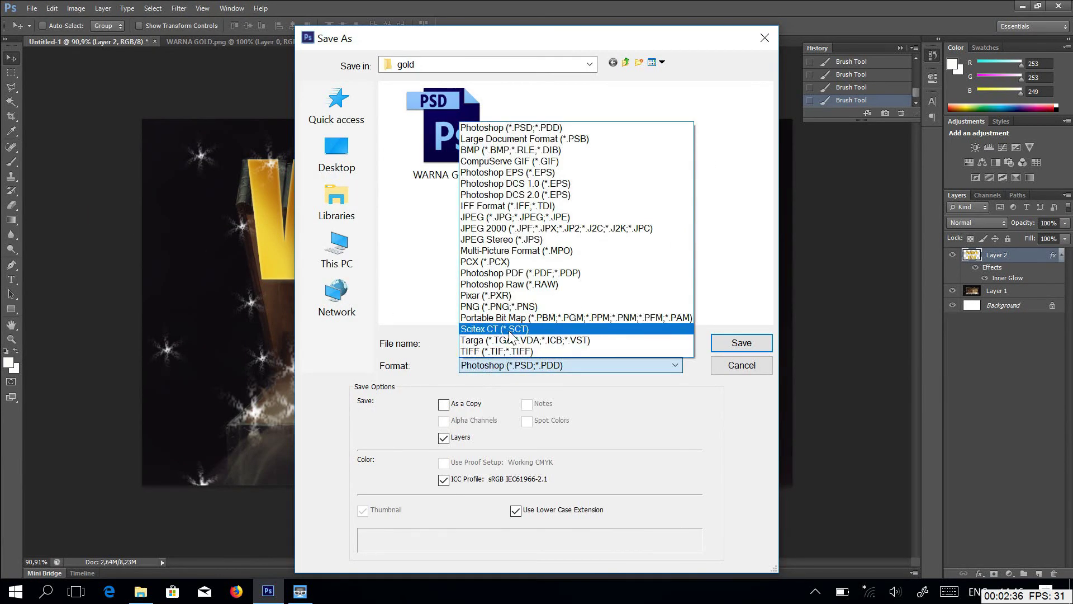
click(505, 217)
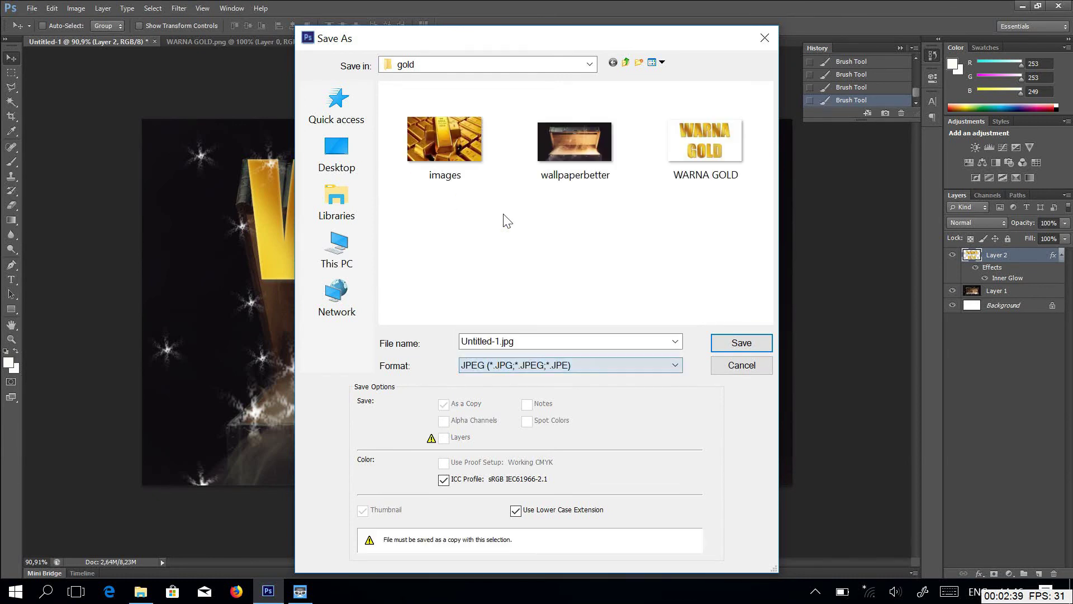
click(546, 345)
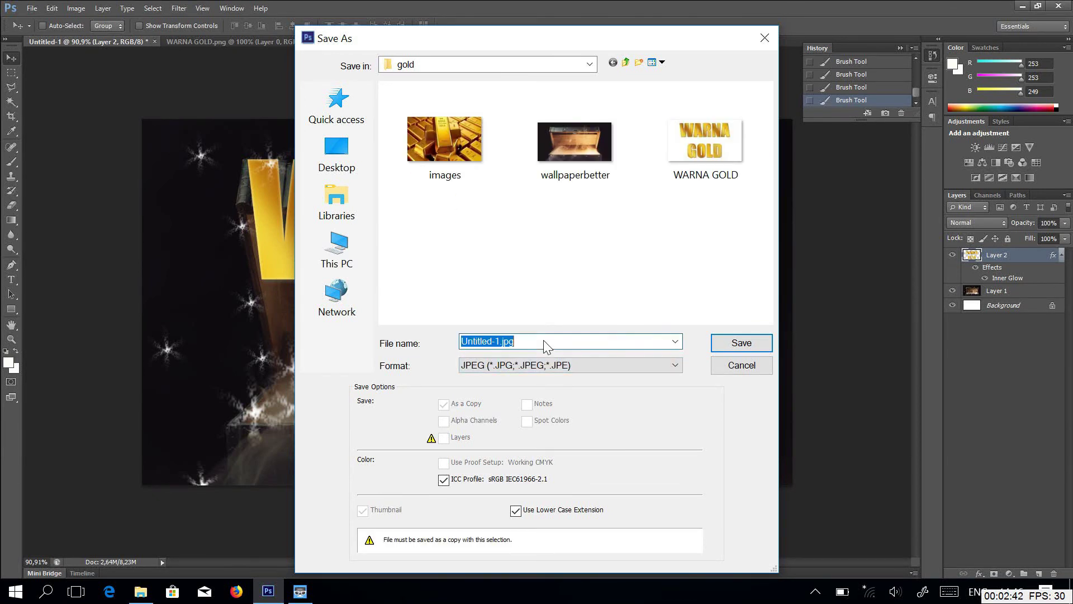
text(GOLD)
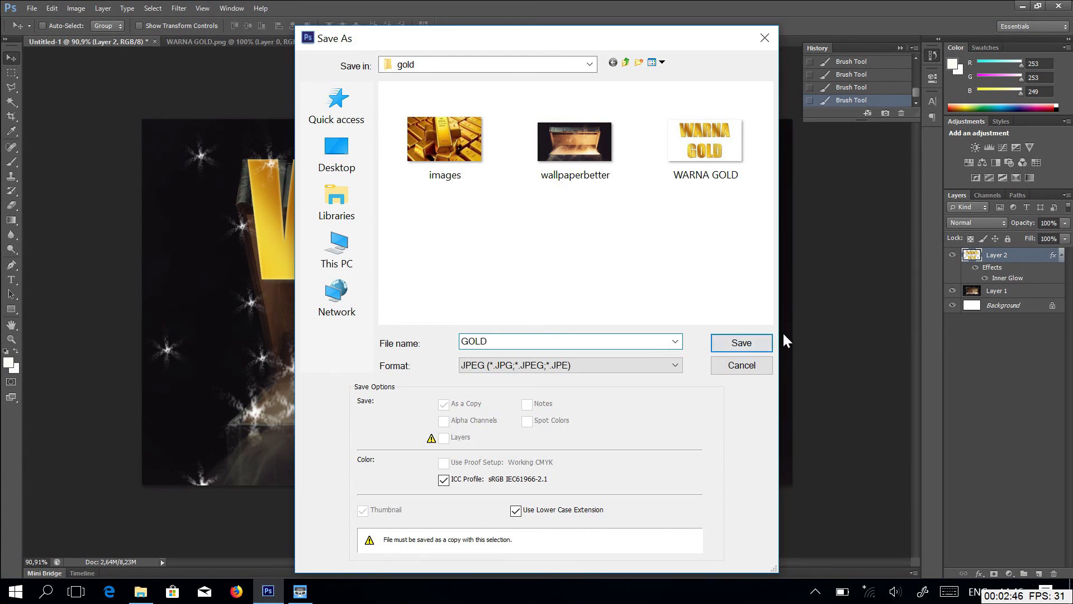
click(739, 345)
click(596, 160)
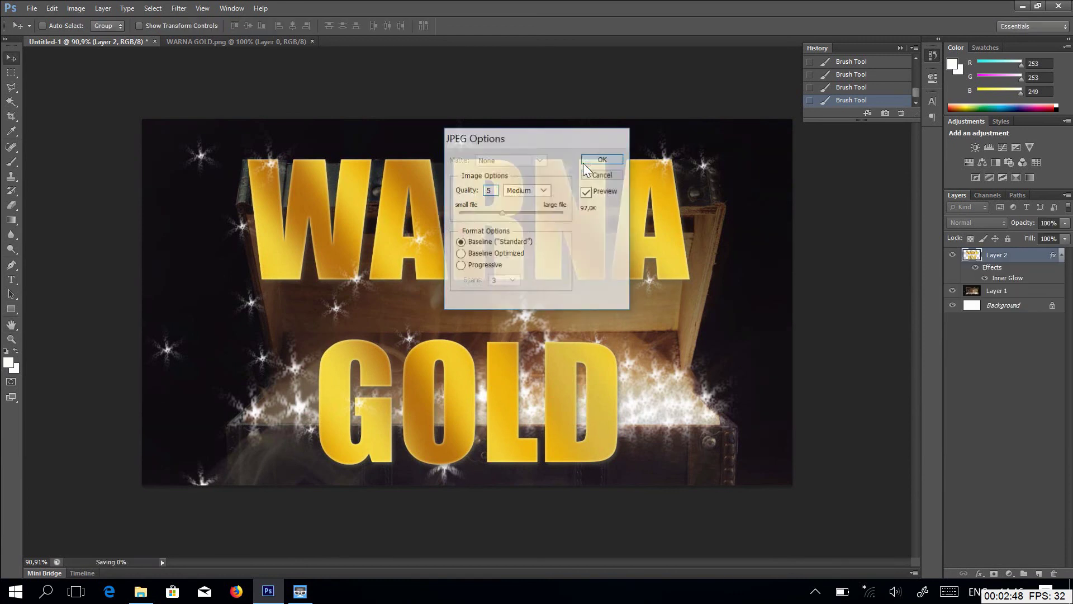